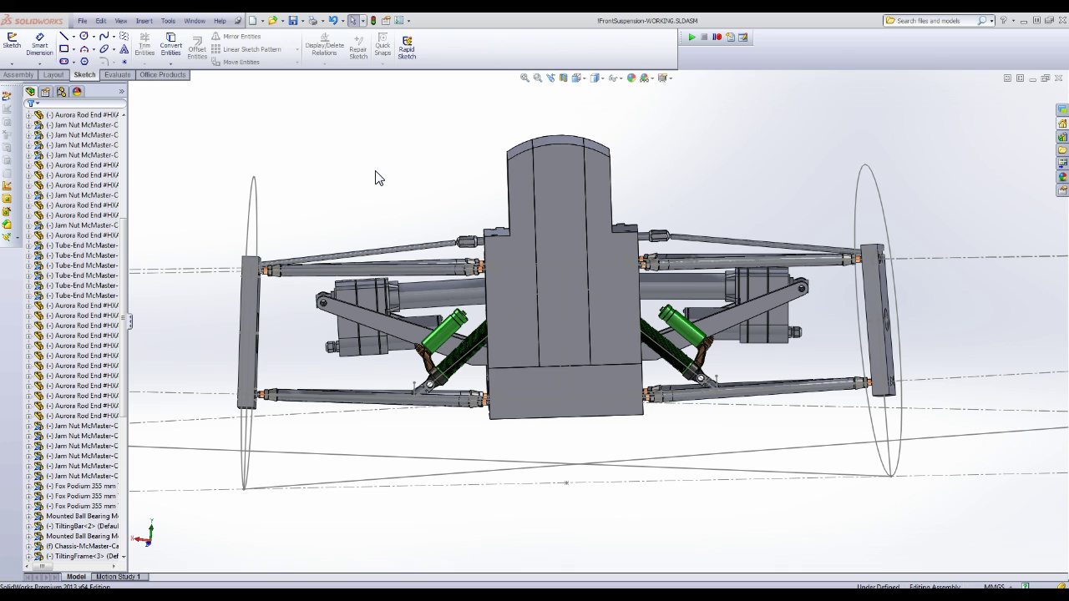
Examine the front suspension assembly from several angles and follow its long construction lines out on both sides
scroll(395, 205, up, 2)
middle_drag(395, 205, 685, 442)
scroll(656, 399, down, 2)
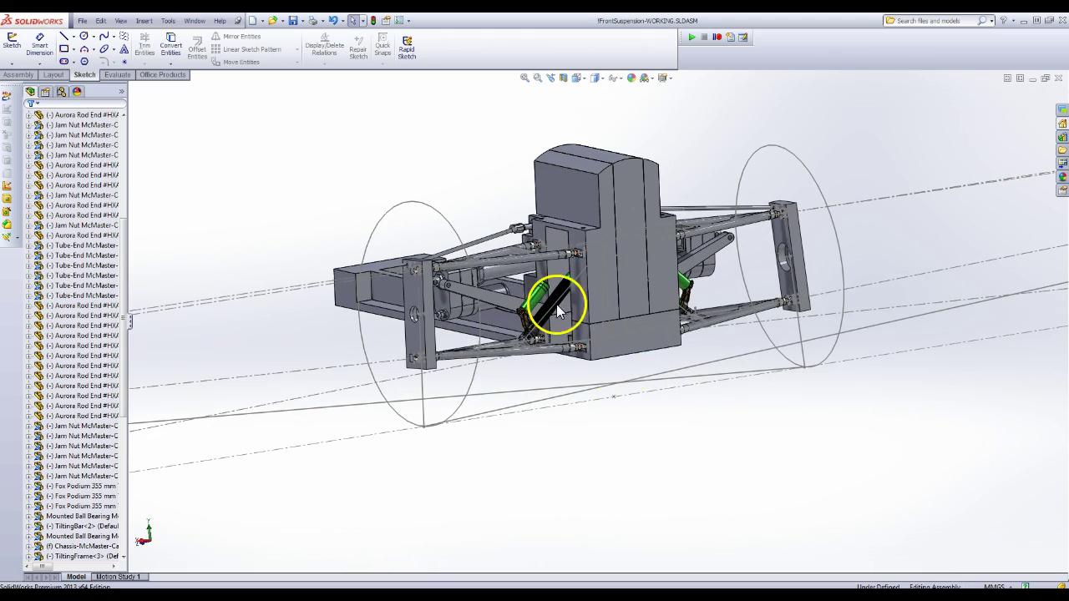
middle_drag(511, 323, 512, 325)
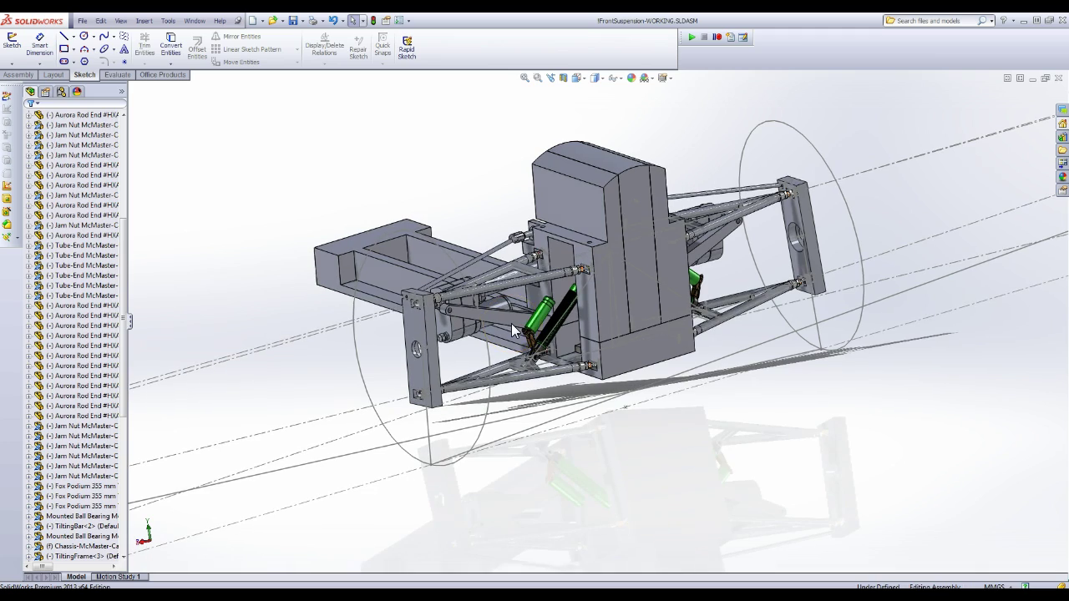
scroll(820, 234, up, 3)
middle_drag(691, 327, 587, 315)
scroll(551, 350, down, 4)
scroll(612, 340, up, 3)
scroll(588, 315, up, 4)
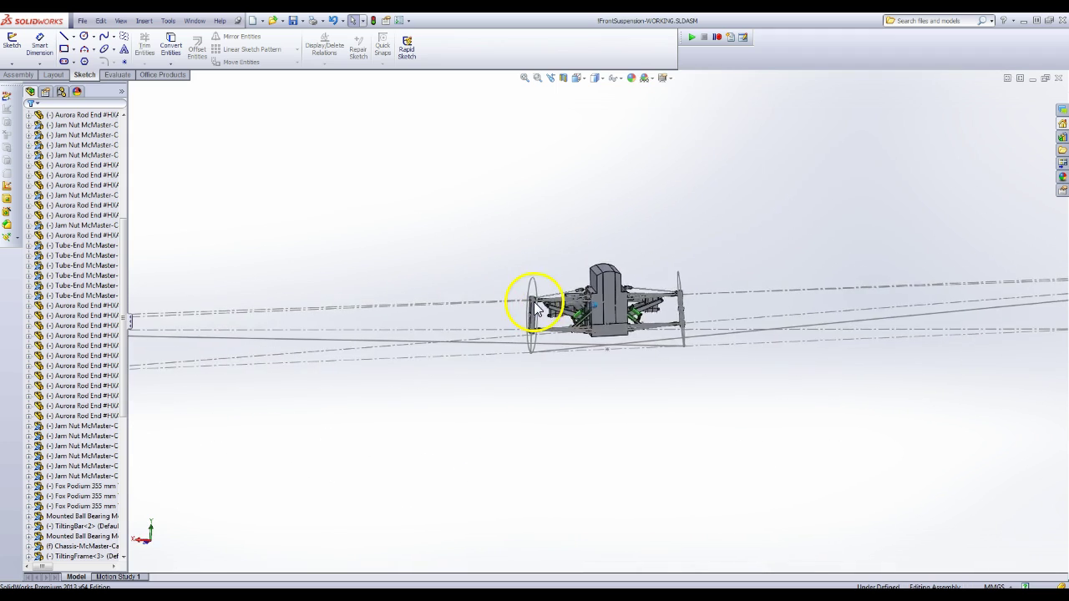
scroll(634, 327, down, 6)
scroll(660, 333, up, 5)
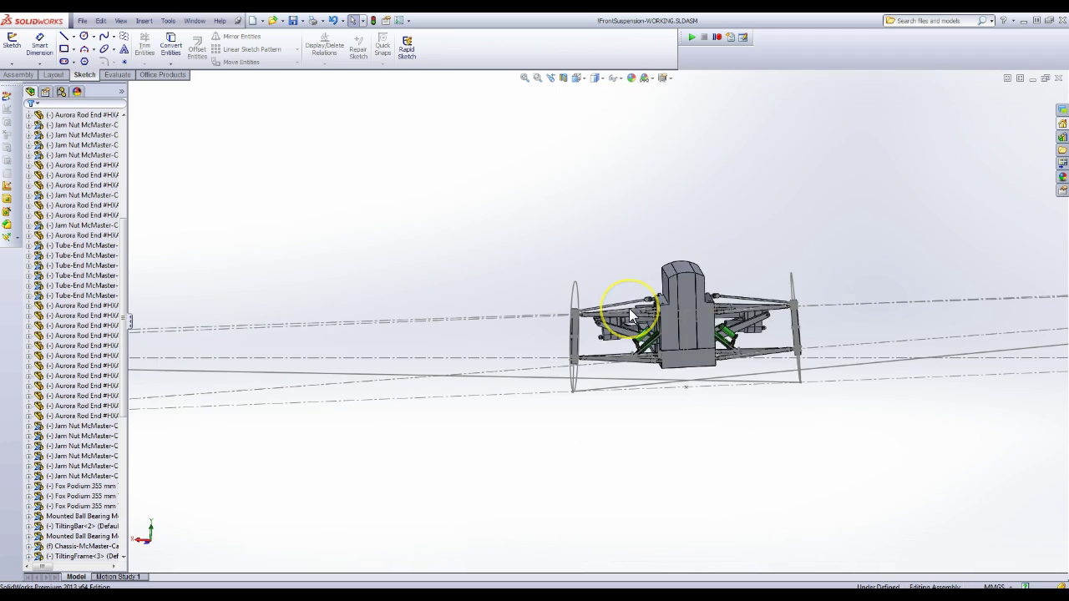
scroll(632, 331, up, 3)
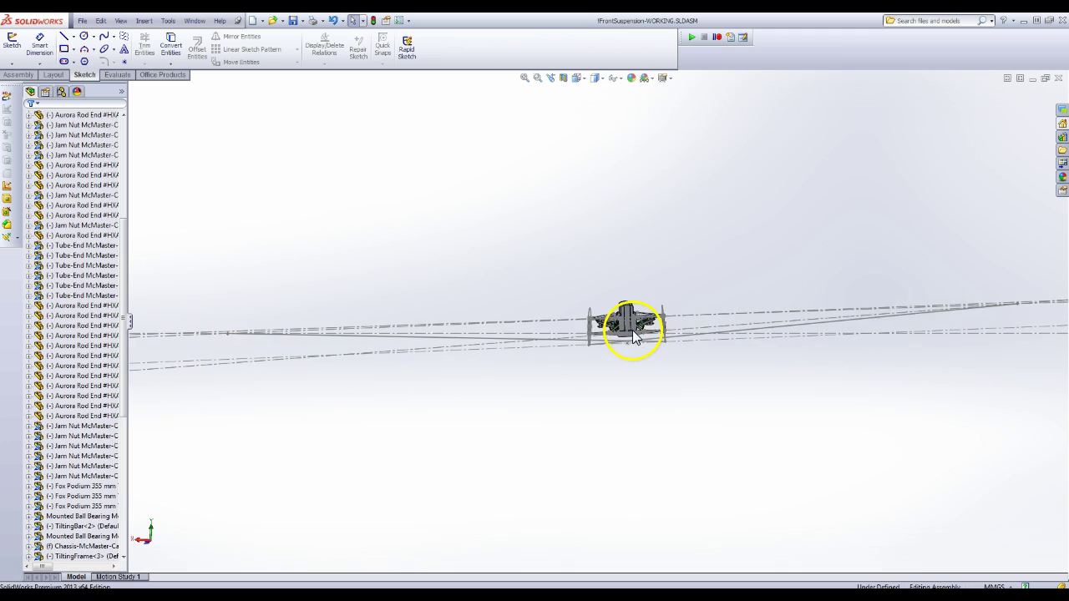
scroll(576, 327, down, 6)
scroll(588, 347, down, 5)
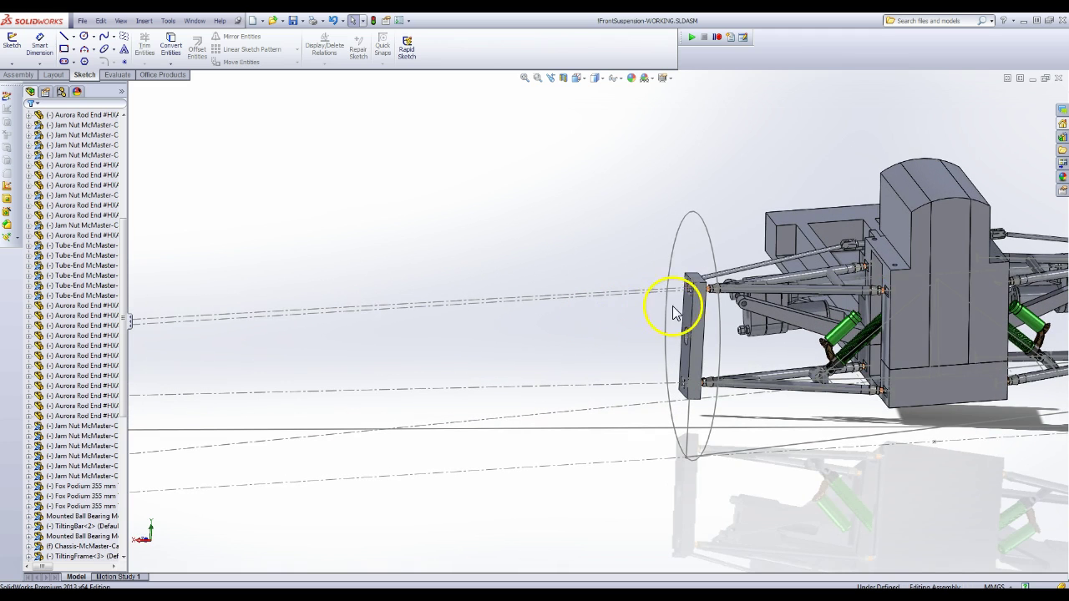
Select the upper and lower control arm centerlines in the 3D sketch and trace them to their intersection
click(643, 298)
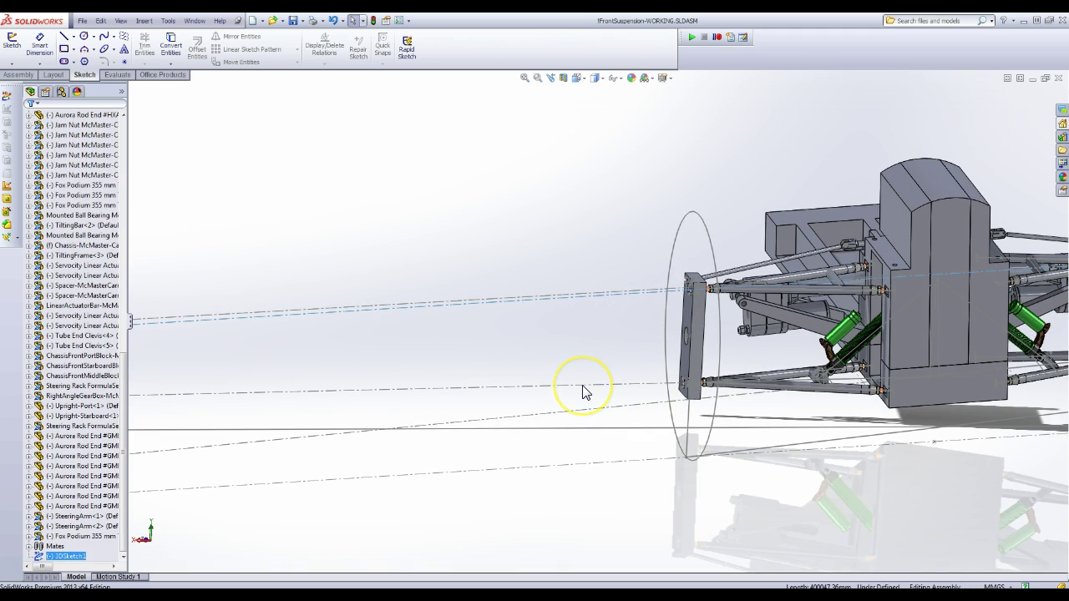
scroll(668, 305, down, 8)
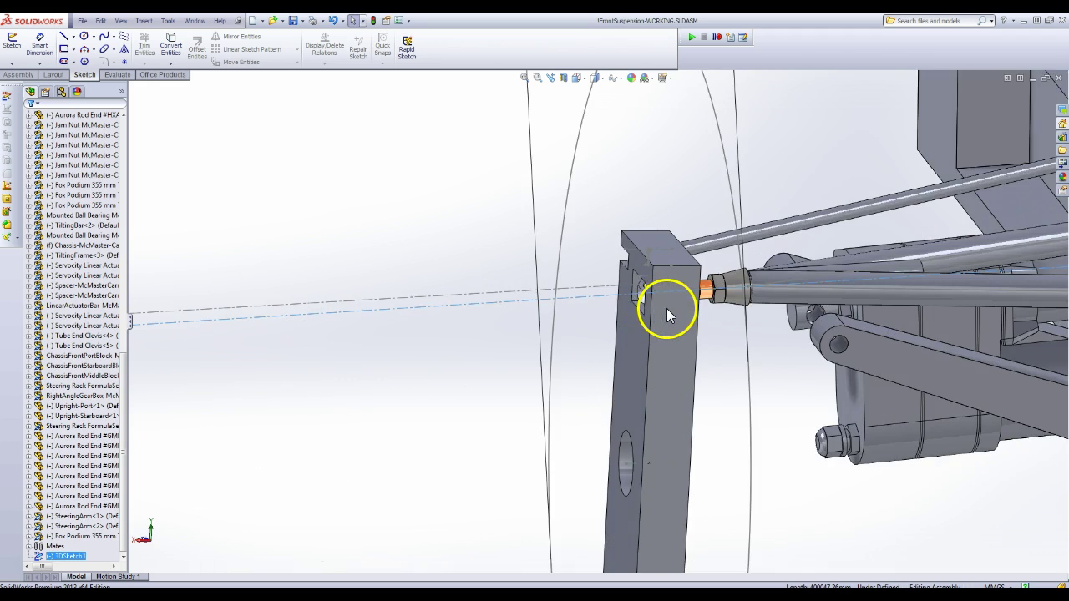
click(554, 289)
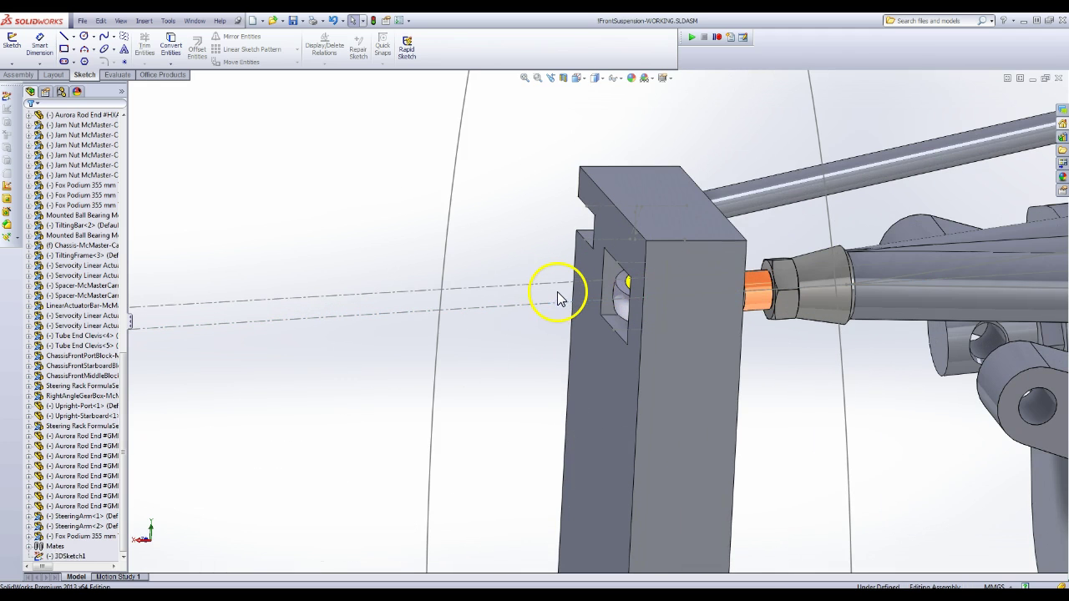
click(557, 303)
scroll(498, 382, up, 6)
scroll(477, 572, down, 3)
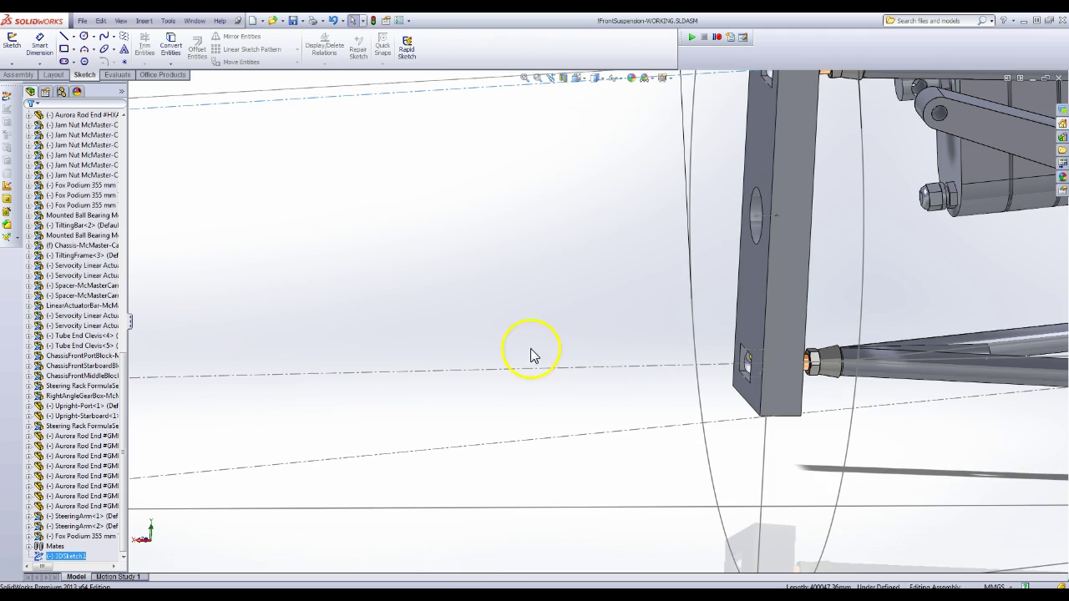
scroll(535, 384, up, 8)
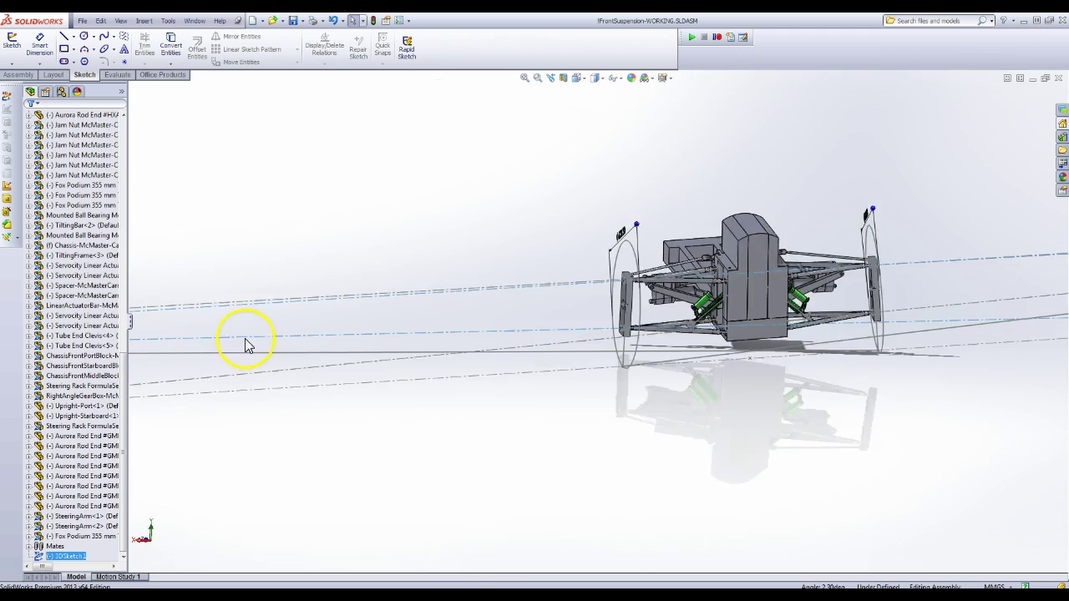
scroll(437, 334, down, 5)
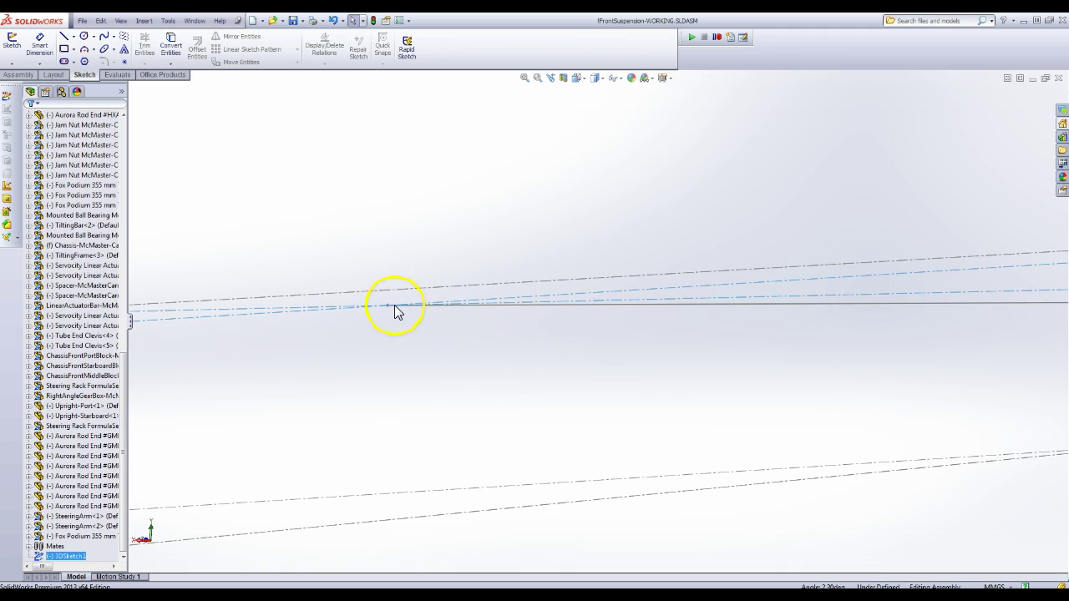
scroll(769, 320, up, 5)
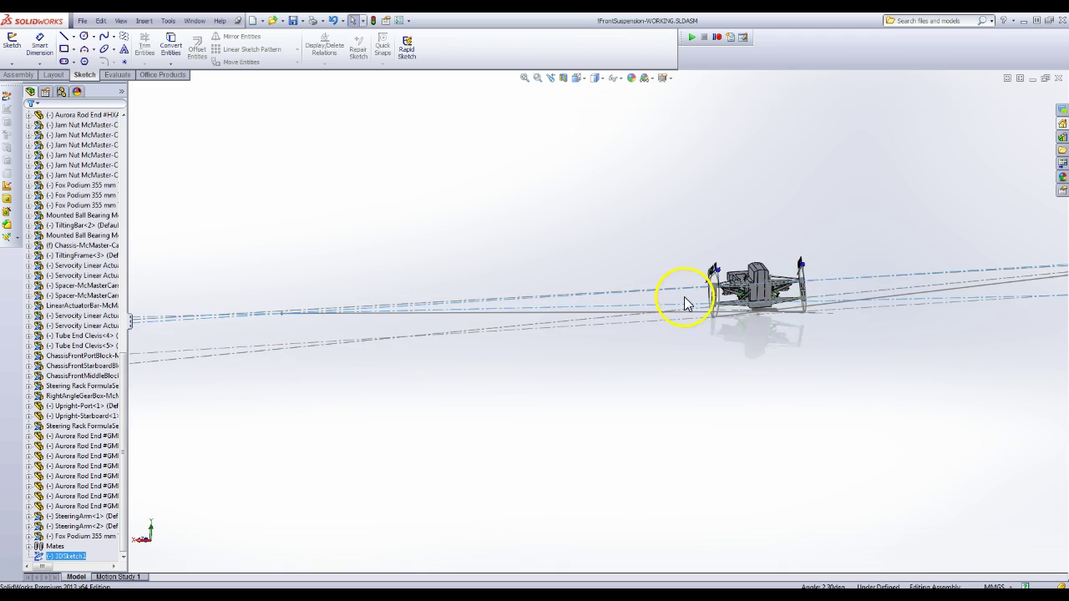
scroll(693, 309, down, 5)
scroll(704, 335, down, 5)
scroll(835, 346, up, 5)
scroll(873, 334, down, 6)
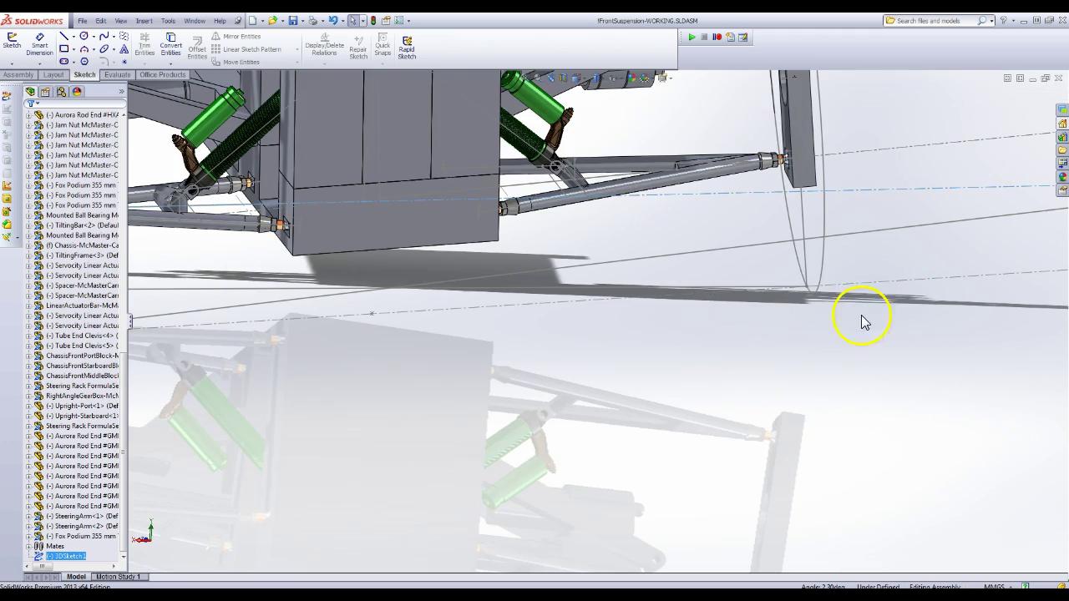
Clear the selection and examine where the two wheel-contact lines cross beneath the chassis, from the front
middle_drag(799, 289, 808, 292)
click(682, 347)
middle_drag(681, 347, 596, 276)
scroll(515, 260, up, 4)
middle_drag(515, 261, 495, 278)
scroll(494, 284, down, 4)
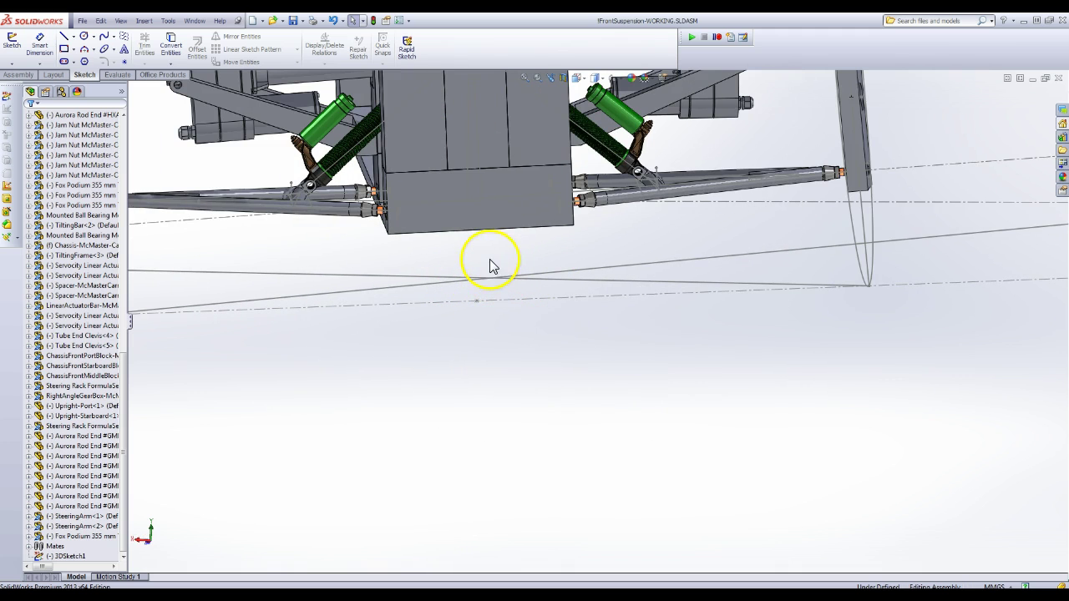
scroll(489, 263, up, 5)
middle_drag(510, 267, 513, 323)
scroll(512, 274, down, 3)
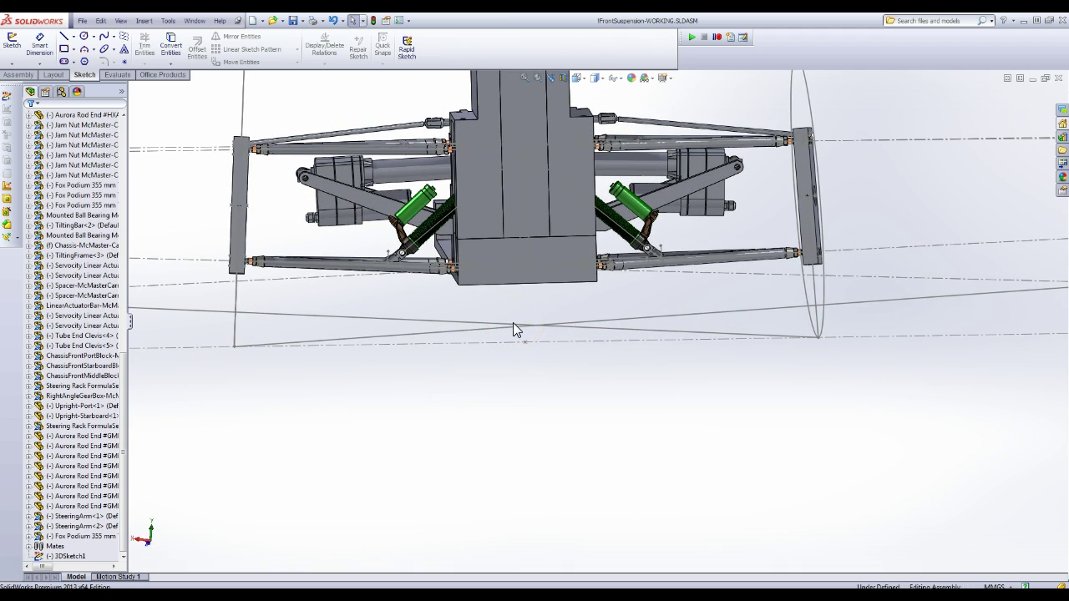
Highlight the ground centerline between the two tyre contact points, clear it, and inspect the suspension from another angle
click(365, 345)
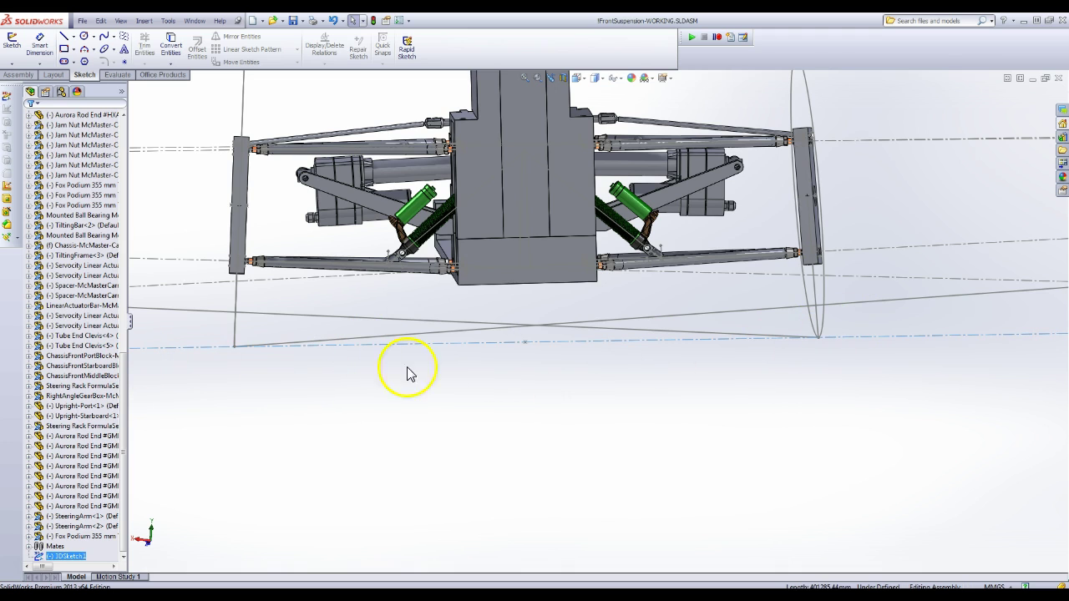
click(527, 334)
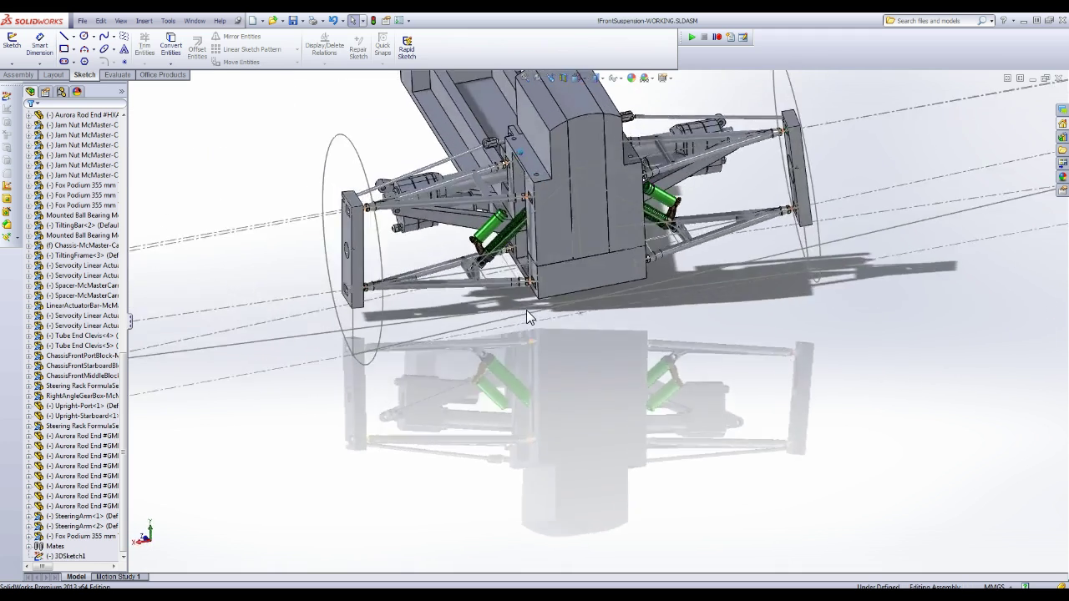
click(590, 313)
key(ctrl+1)
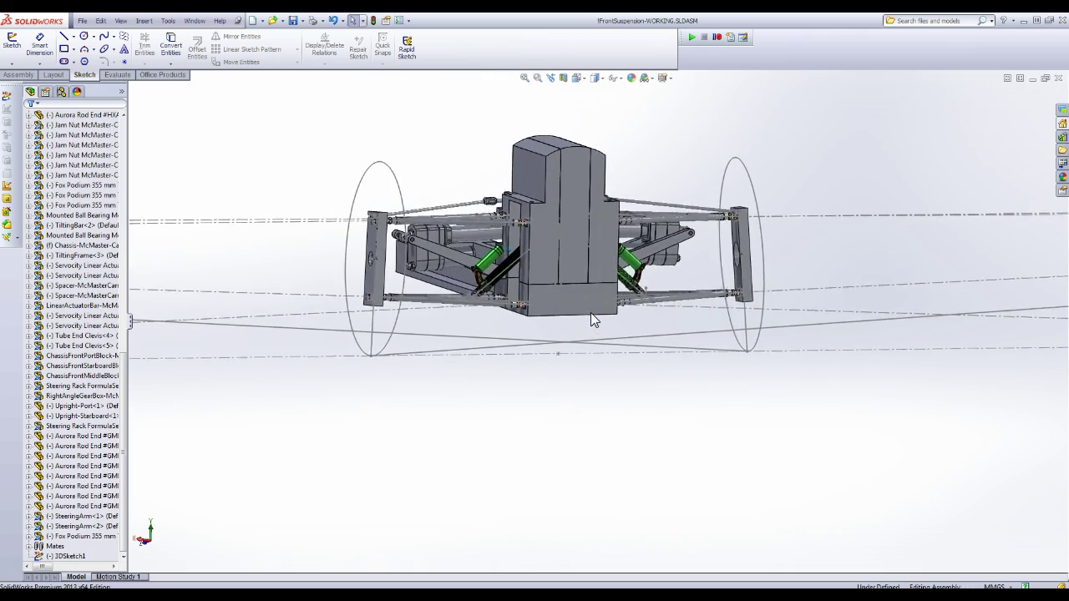
Swing the lower control arm LCA-Weldments<2> downward at its wheel end so its upright drops relative to the chassis
scroll(591, 316, down, 5)
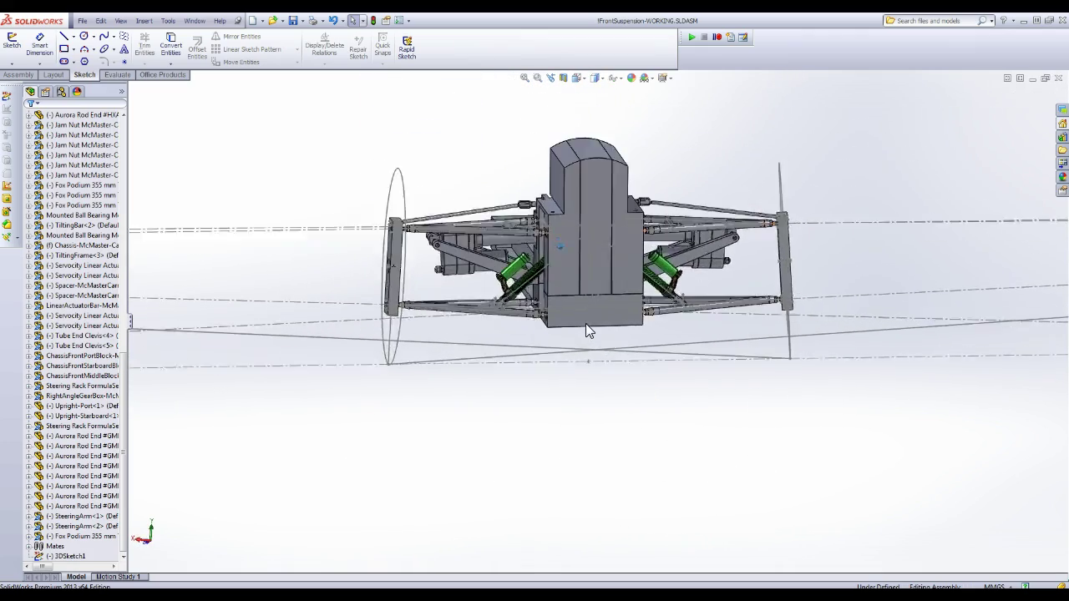
scroll(735, 297, down, 2)
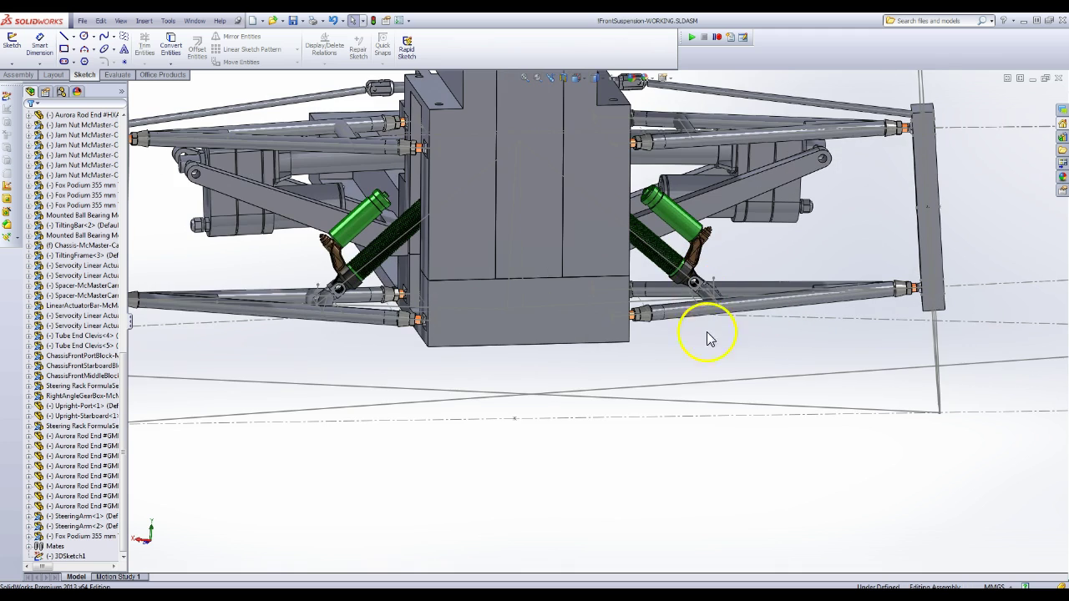
scroll(760, 330, down, 2)
click(760, 313)
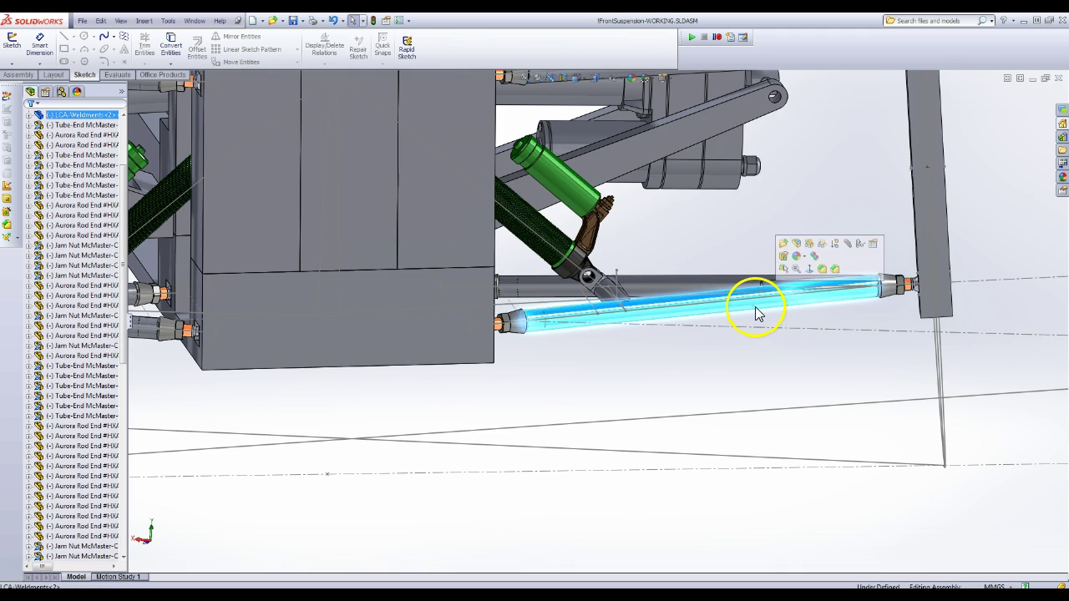
drag(769, 313, 783, 361)
click(692, 385)
Swing the opposite lower control arm LCA-Weldments<1> downward at its wheel end and update the assembly
scroll(676, 371, up, 3)
scroll(334, 307, down, 1)
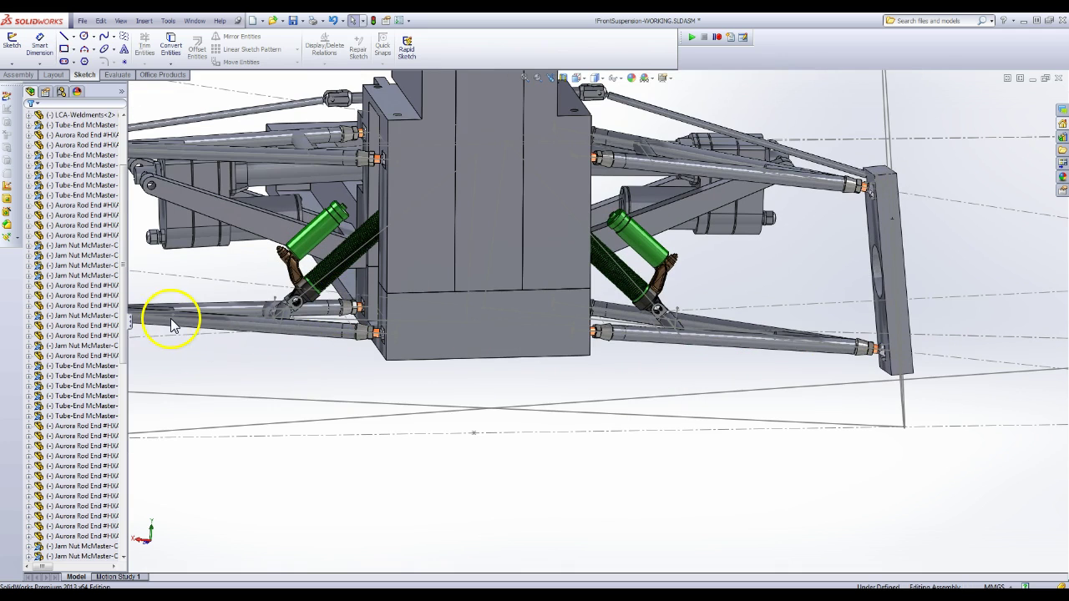
scroll(181, 333, up, 2)
scroll(243, 321, down, 6)
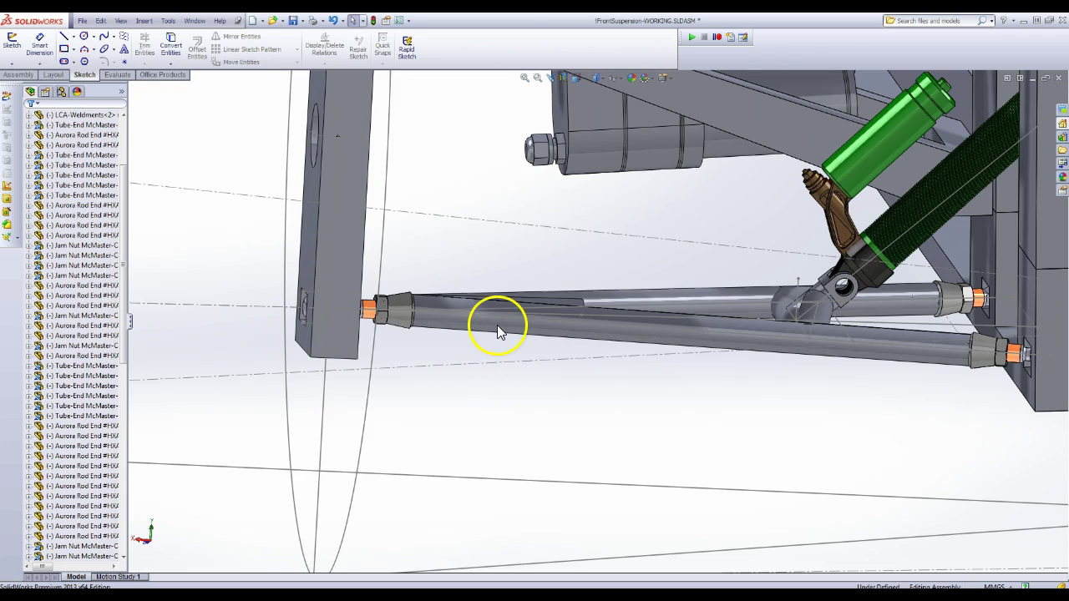
drag(497, 332, 687, 470)
click(692, 453)
scroll(728, 372, up, 6)
middle_drag(741, 346, 753, 346)
click(766, 424)
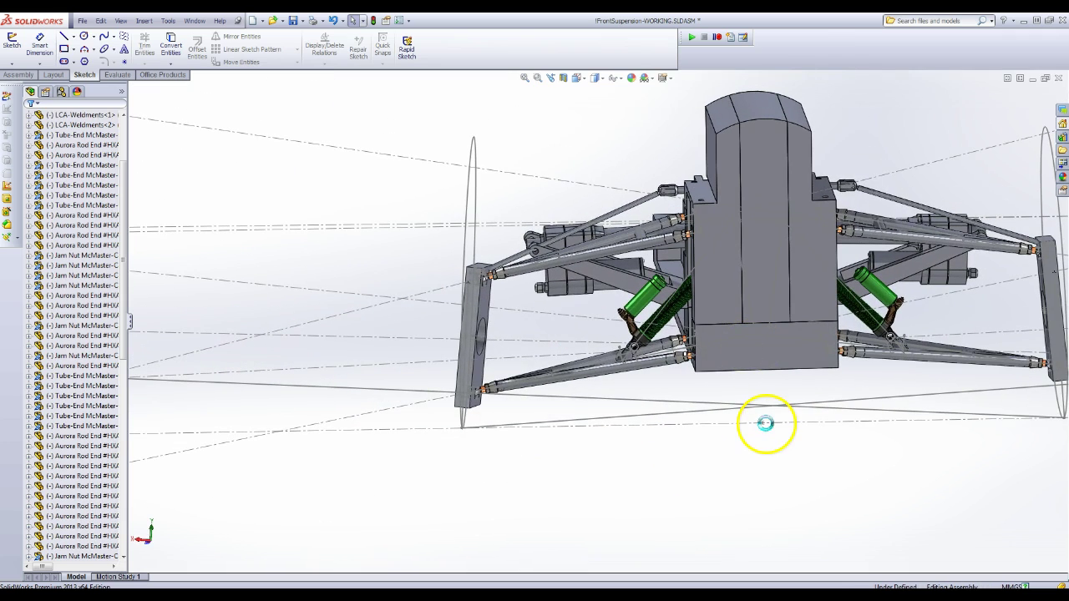
Inspect the line crossing below the chassis and swing the lower control arm LCA-Weldments<2> upward at its wheel end
middle_drag(766, 424, 727, 410)
scroll(840, 442, up, 3)
scroll(735, 428, down, 5)
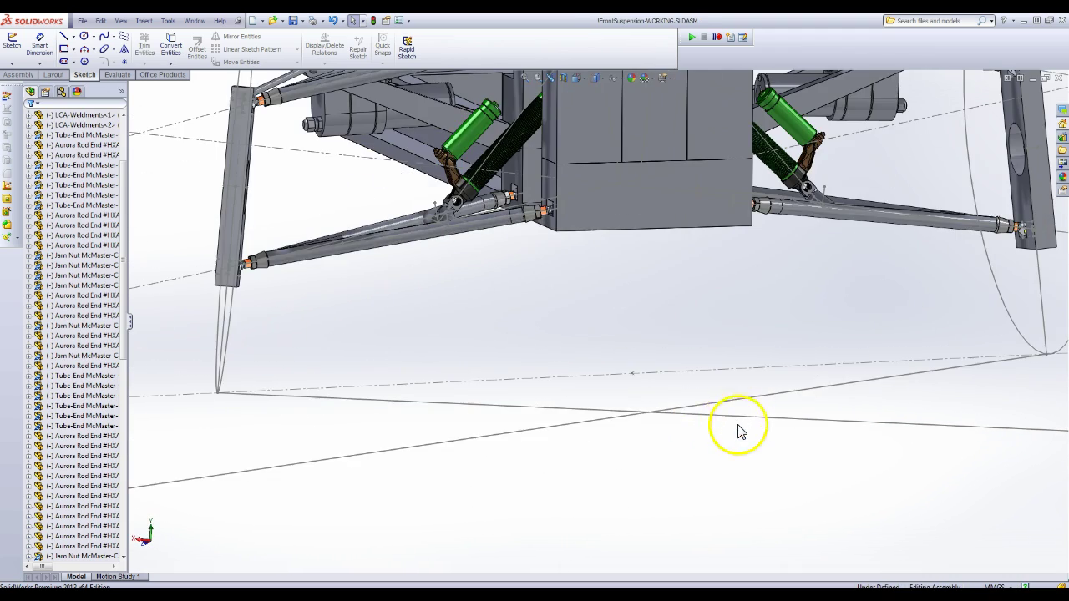
scroll(677, 385, up, 3)
scroll(716, 291, down, 6)
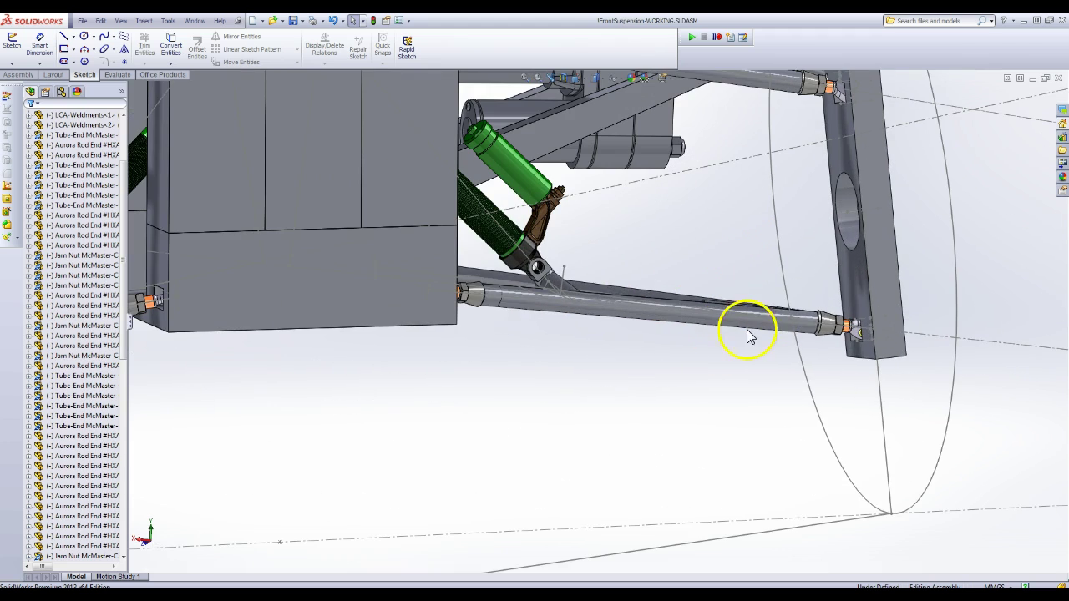
drag(764, 326, 760, 255)
click(595, 411)
Swing the lower control arm LCA-Weldments<1> upward to match the other side and rebuild the assembly
scroll(590, 409, up, 5)
scroll(320, 340, down, 7)
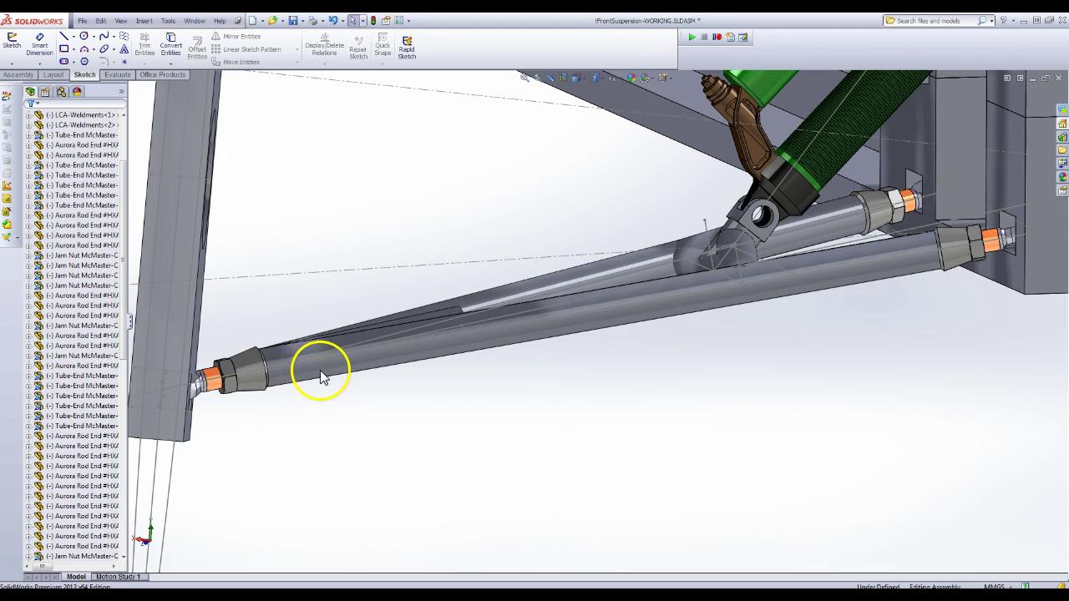
click(322, 372)
drag(323, 372, 345, 194)
click(524, 406)
scroll(627, 357, up, 10)
scroll(737, 279, down, 4)
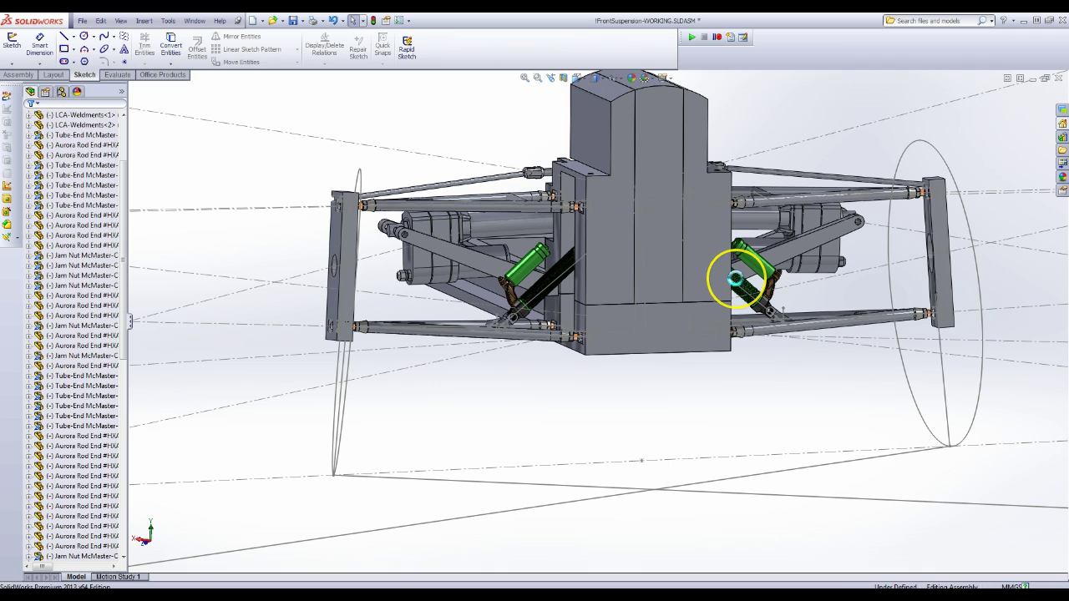
key(ctrl+b)
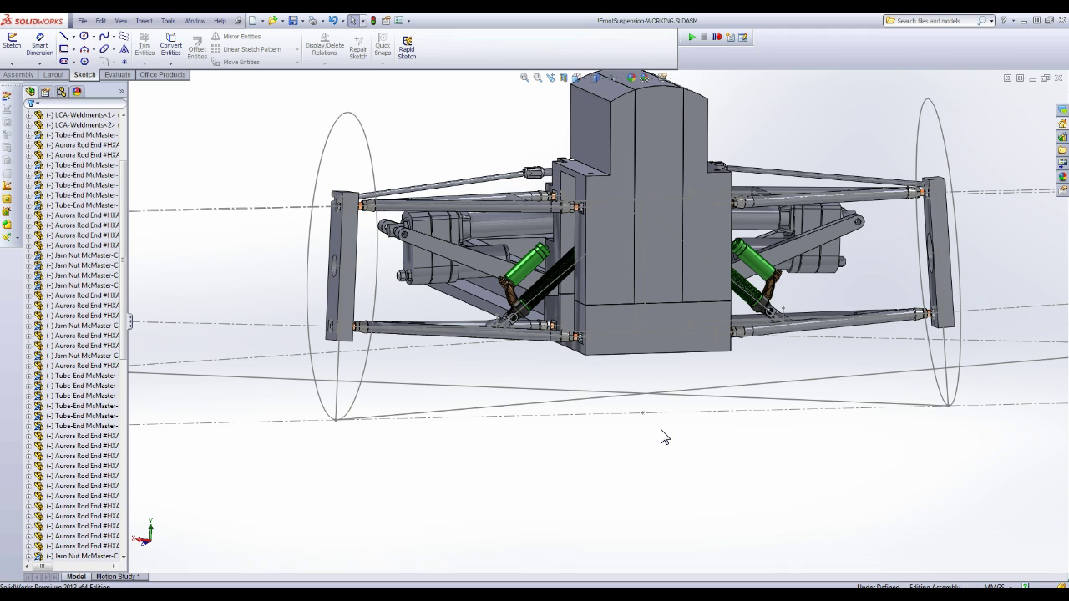
Look over the front suspension and the !RearSuspension assembly's wheel and swingarm, and close the rear suspension document
scroll(632, 385, up, 2)
middle_drag(632, 384, 621, 249)
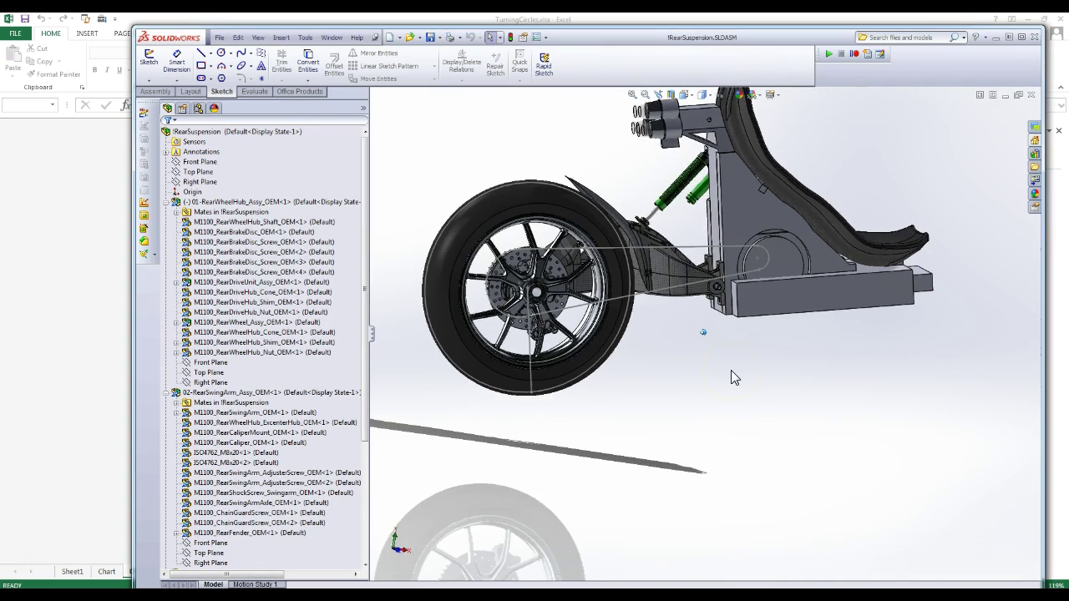
middle_drag(555, 424, 531, 376)
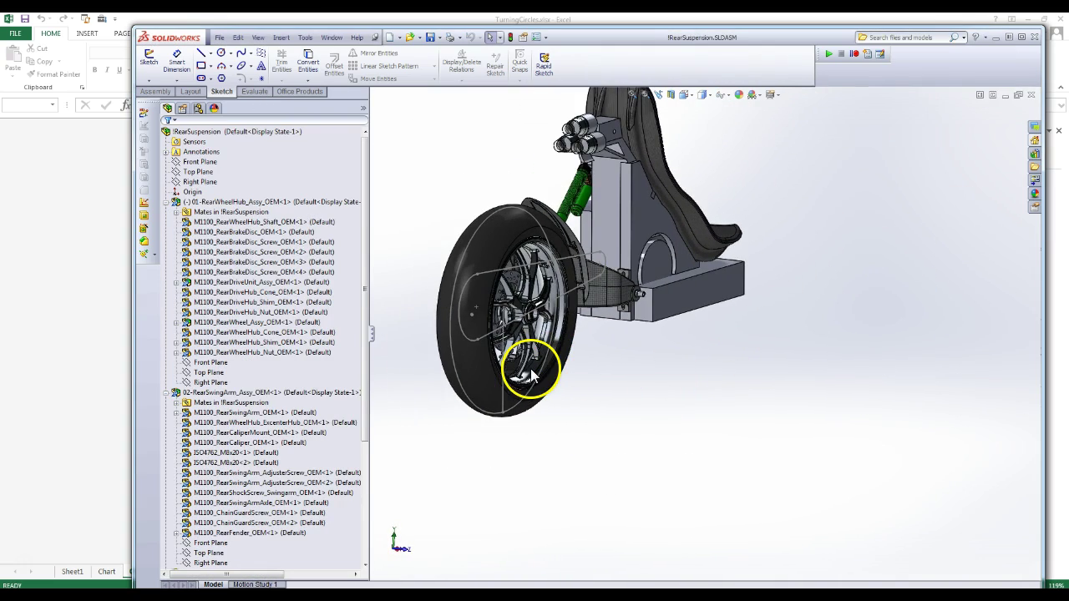
click(1030, 94)
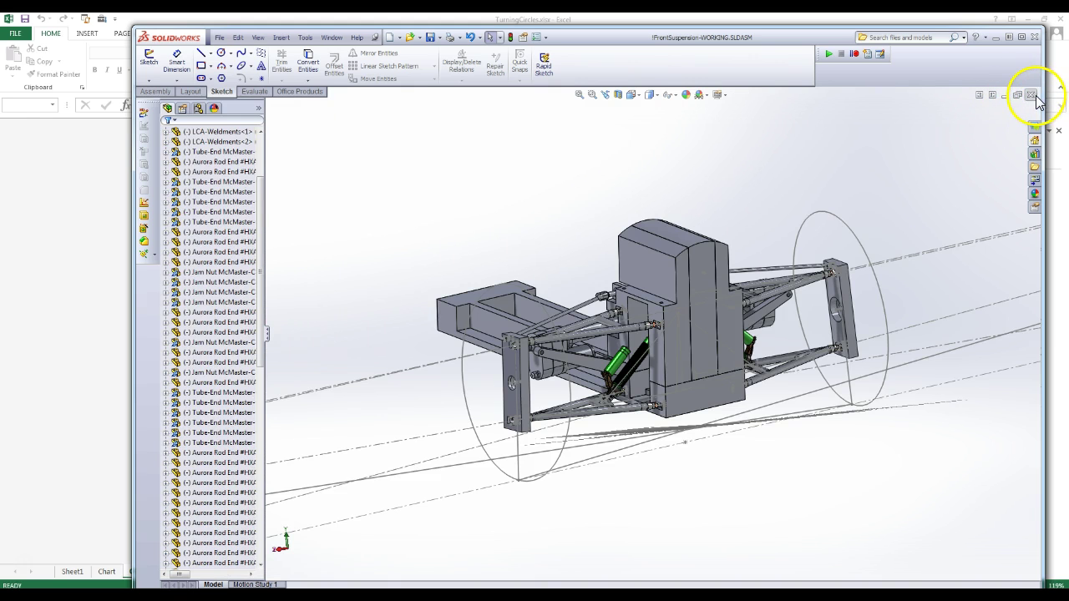
Maximize the modelling window and examine the complete 00-CAR_ASSEMBLY with its wheels and front suspension
double_click(792, 37)
mouse_move(623, 296)
middle_down()
mouse_move(679, 282)
mouse_move(632, 306)
middle_up()
scroll(597, 317, down, 5)
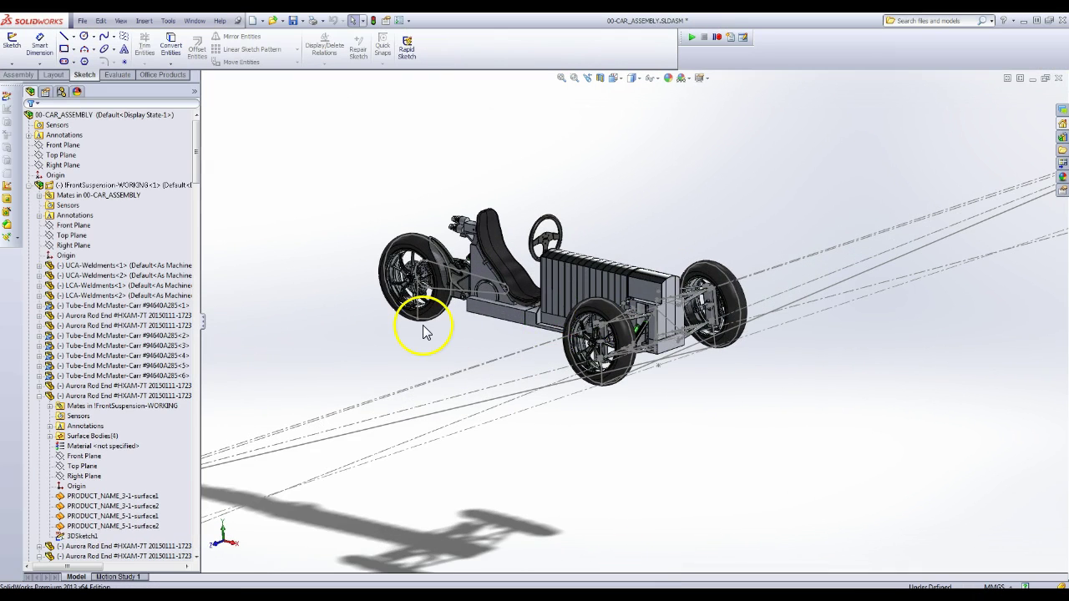
scroll(428, 326, down, 3)
scroll(756, 392, down, 2)
middle_drag(760, 390, 778, 401)
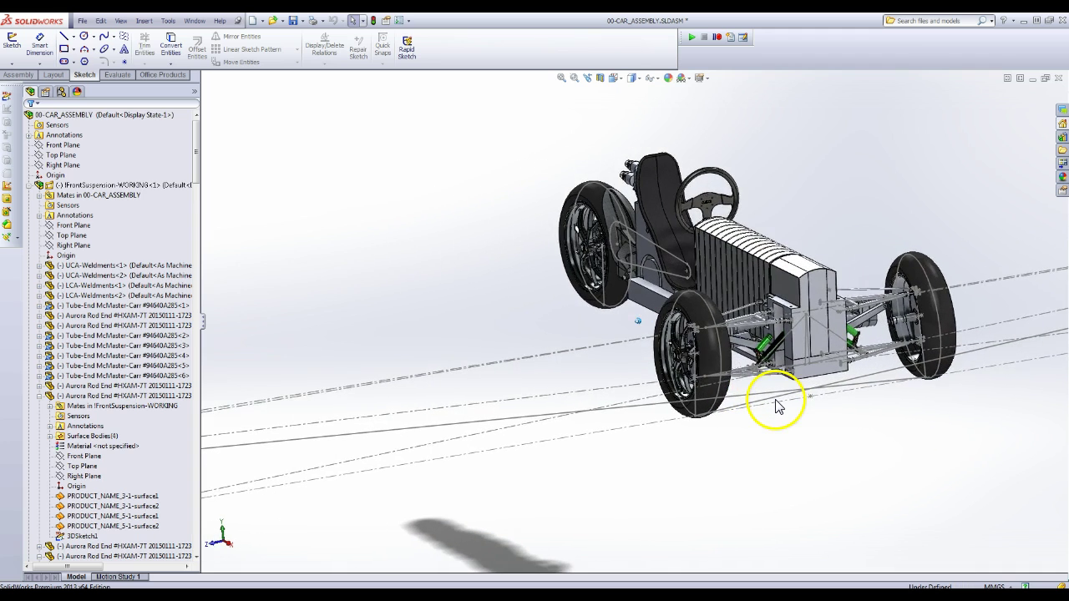
Measure from the rear wheel's ground contact point to the midpoint marker below the front of the chassis
middle_drag(597, 356, 583, 352)
click(48, 47)
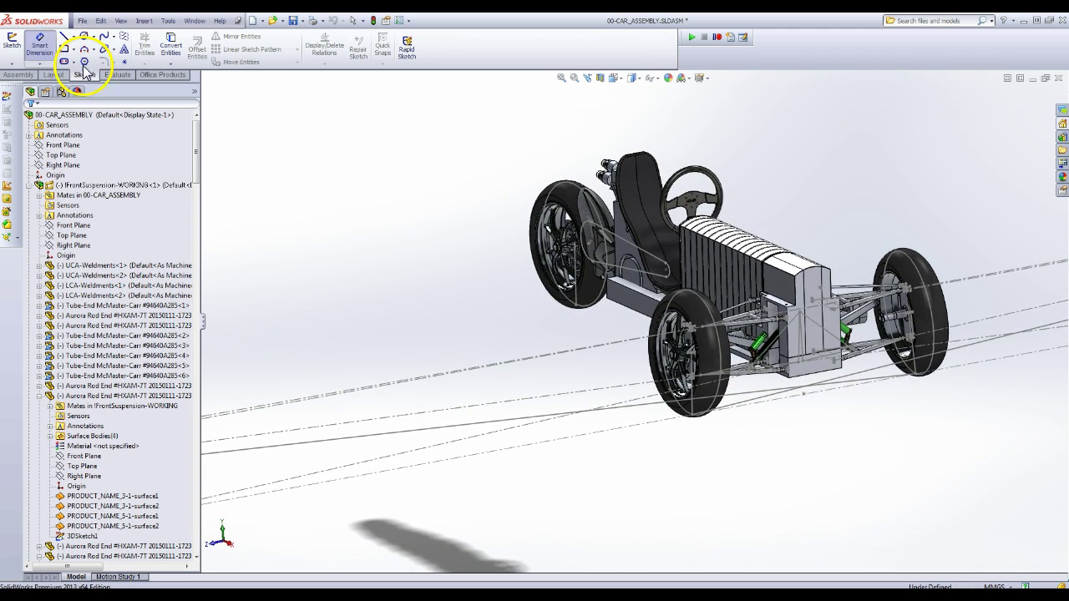
click(576, 304)
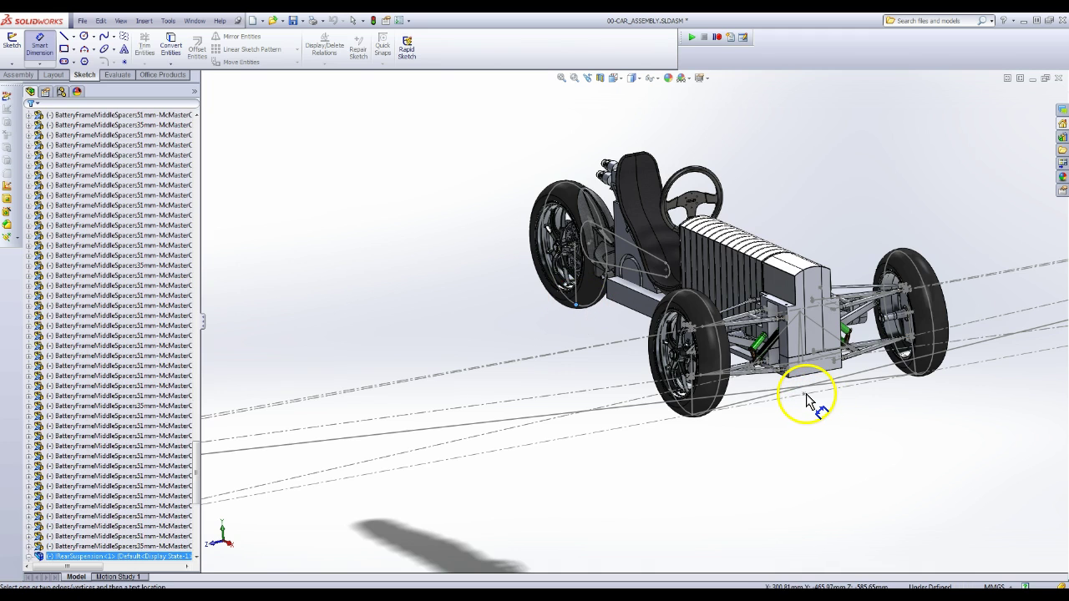
click(806, 393)
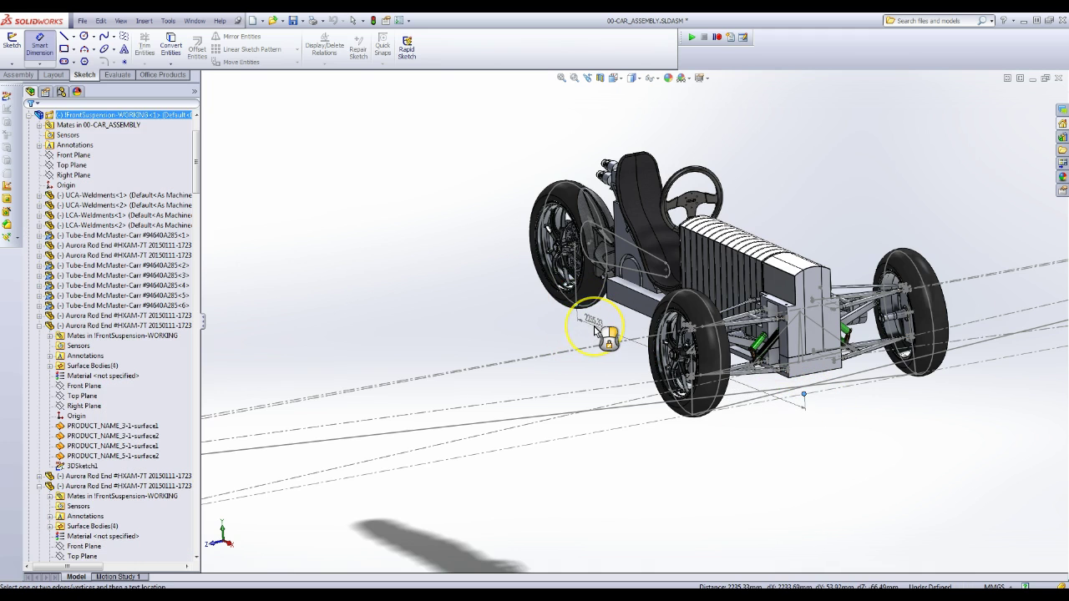
key(Escape)
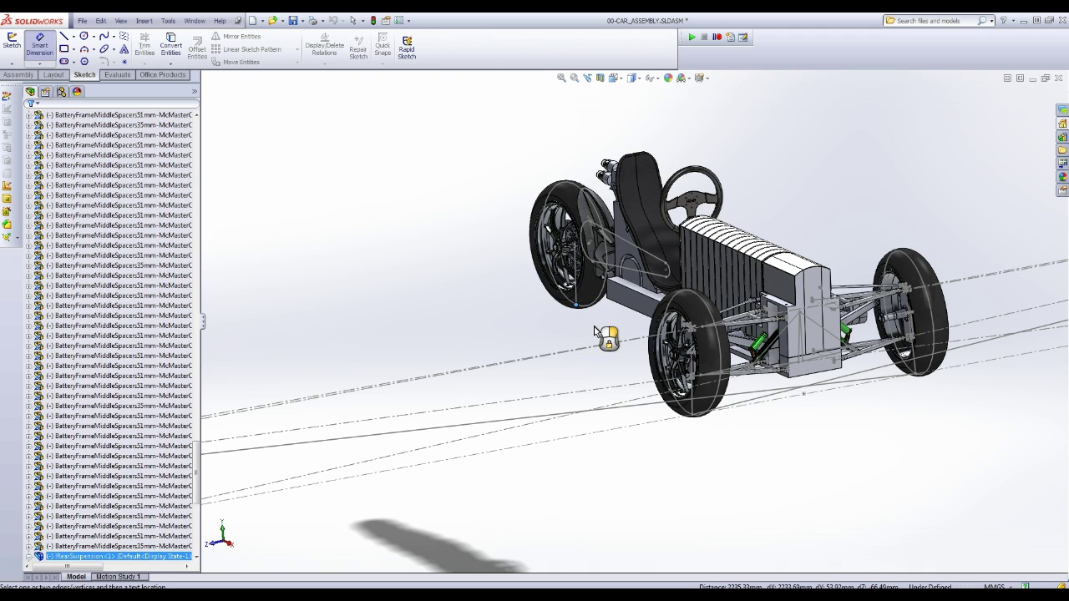
Dimension the distance between the rear wheel's ground contact point and the nearer front wheel's contact point
scroll(689, 421, down, 3)
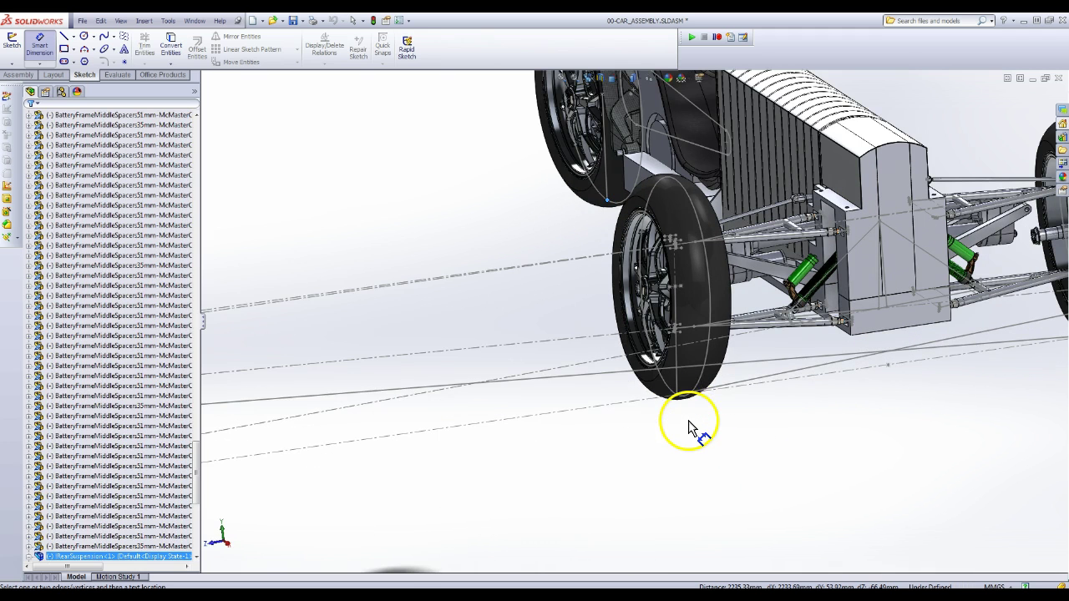
click(677, 397)
scroll(717, 396, up, 3)
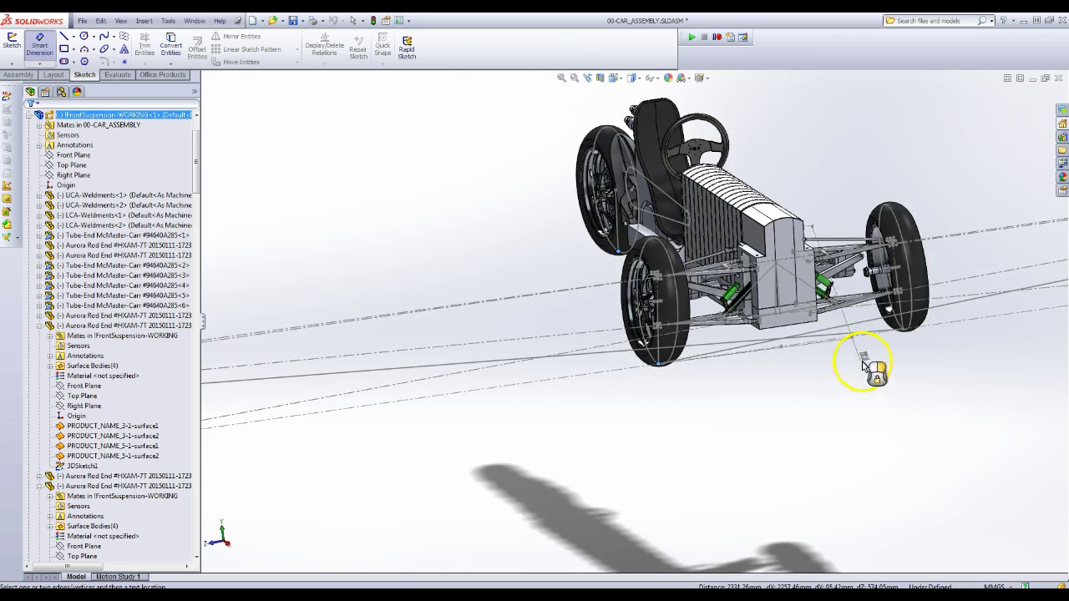
scroll(887, 332, down, 5)
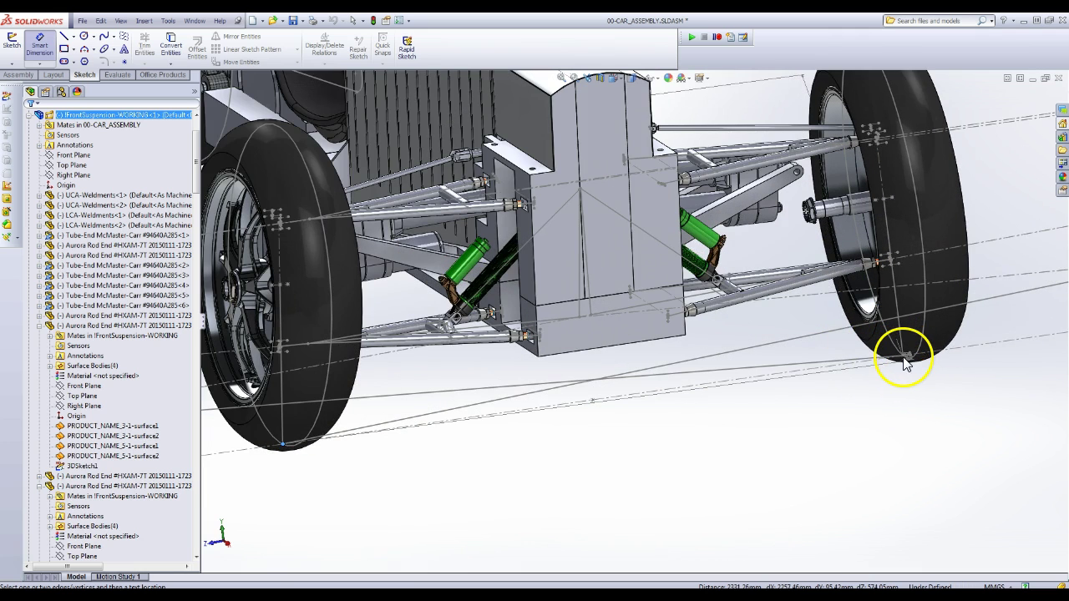
click(904, 361)
click(631, 511)
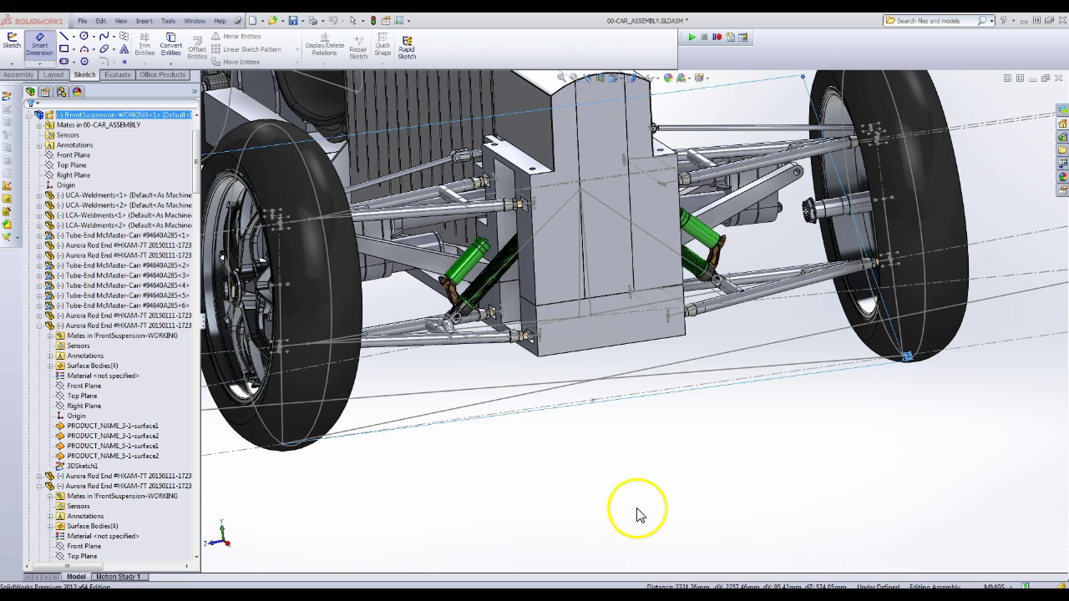
key(Escape)
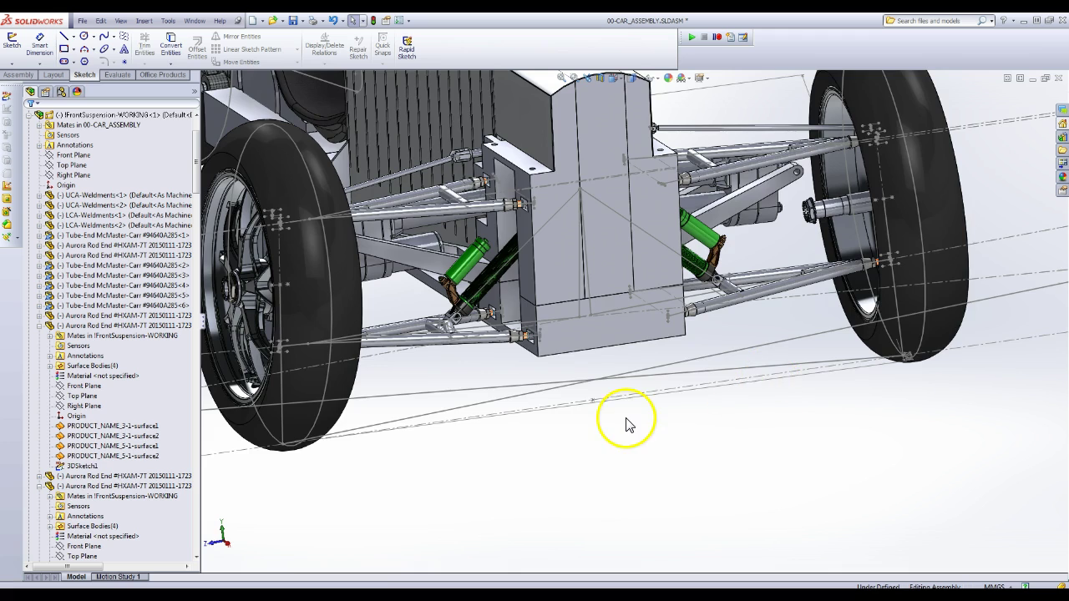
Check the crossing lines below the front chassis and close the 00-CAR_ASSEMBLY document without saving its changes
scroll(627, 419, up, 4)
scroll(648, 388, down, 5)
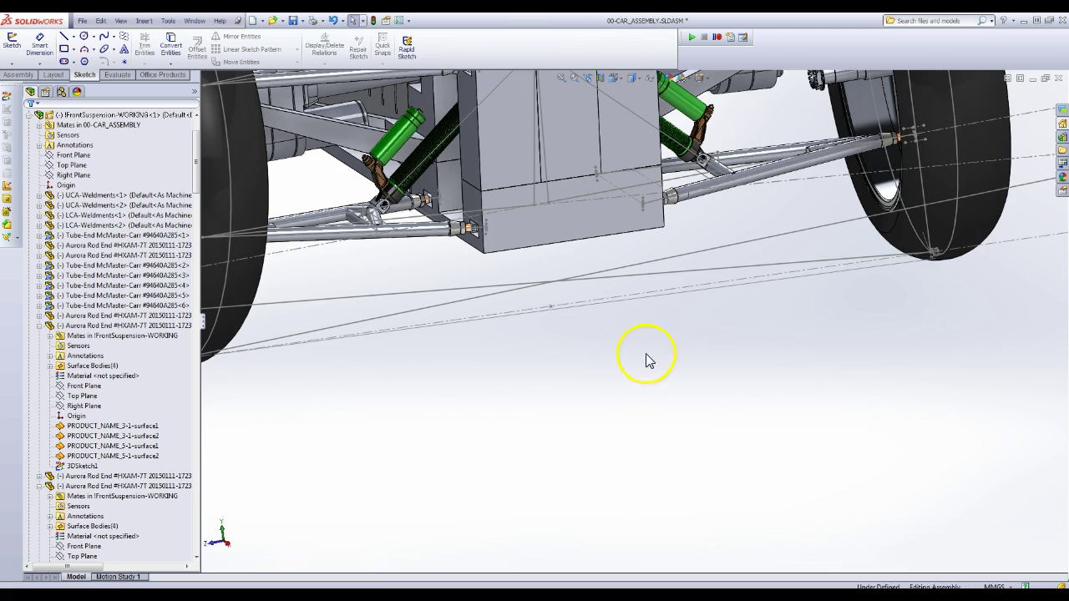
click(633, 299)
click(636, 300)
scroll(859, 298, up, 6)
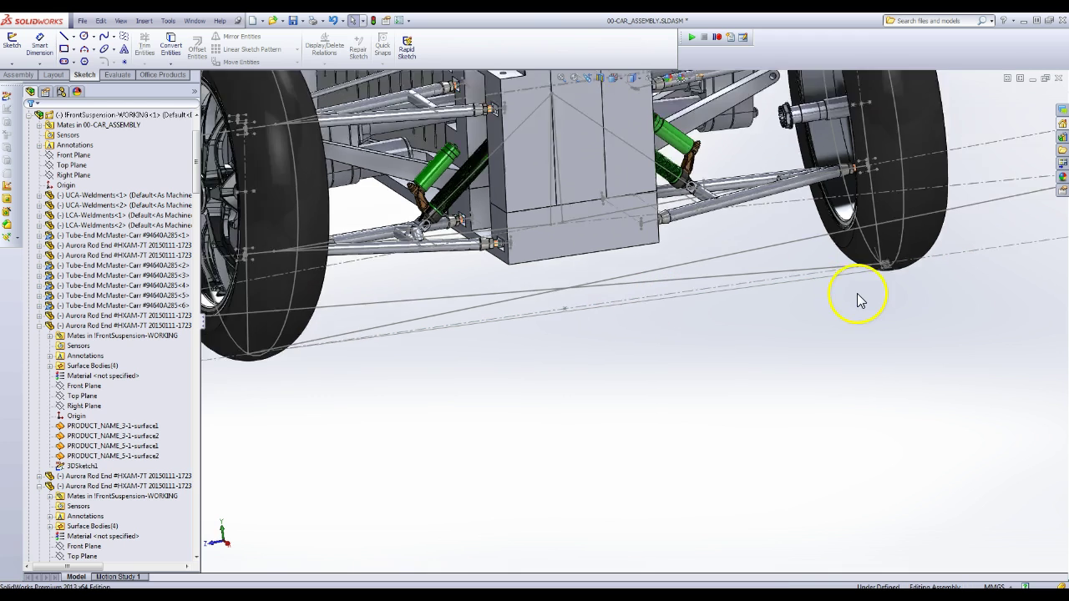
click(1059, 78)
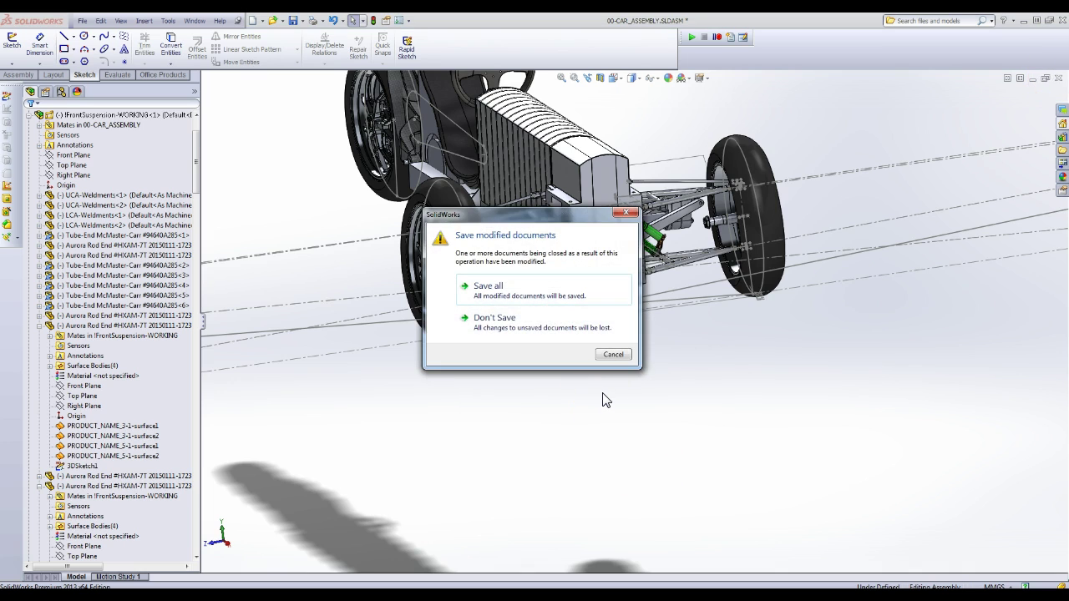
click(519, 322)
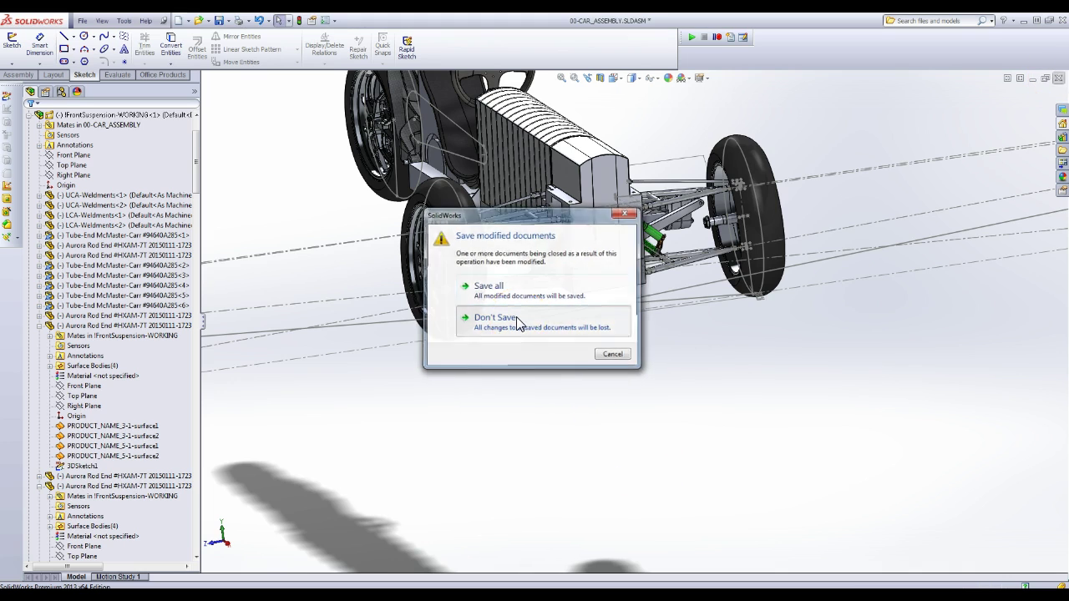
click(518, 322)
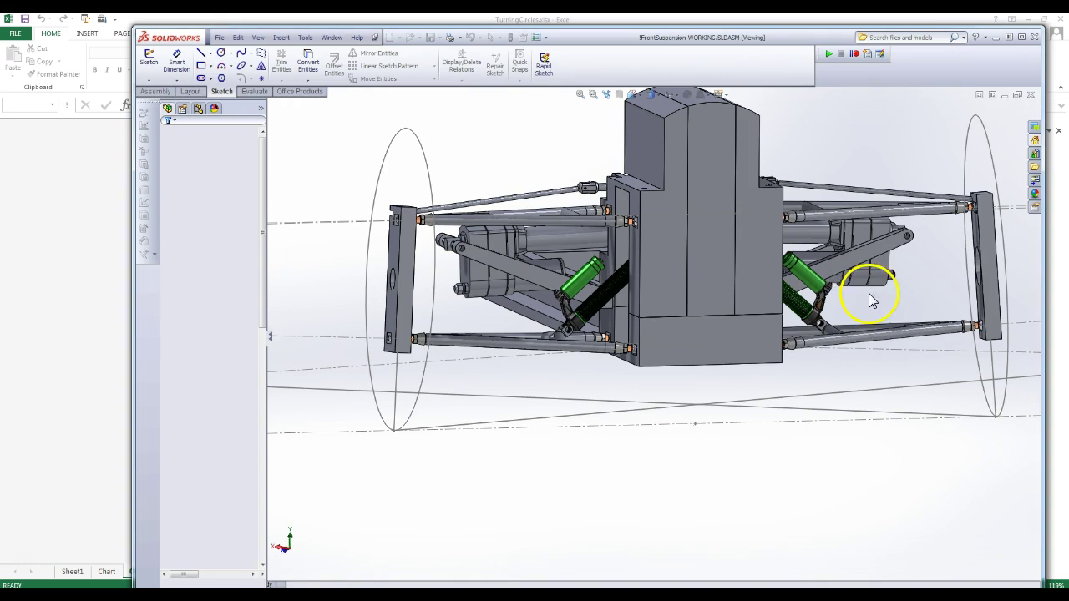
Rotate the rod end at the upper control arm's outer joint so its eye tilts inside the upright's pocket
scroll(926, 275, down, 5)
scroll(746, 281, down, 5)
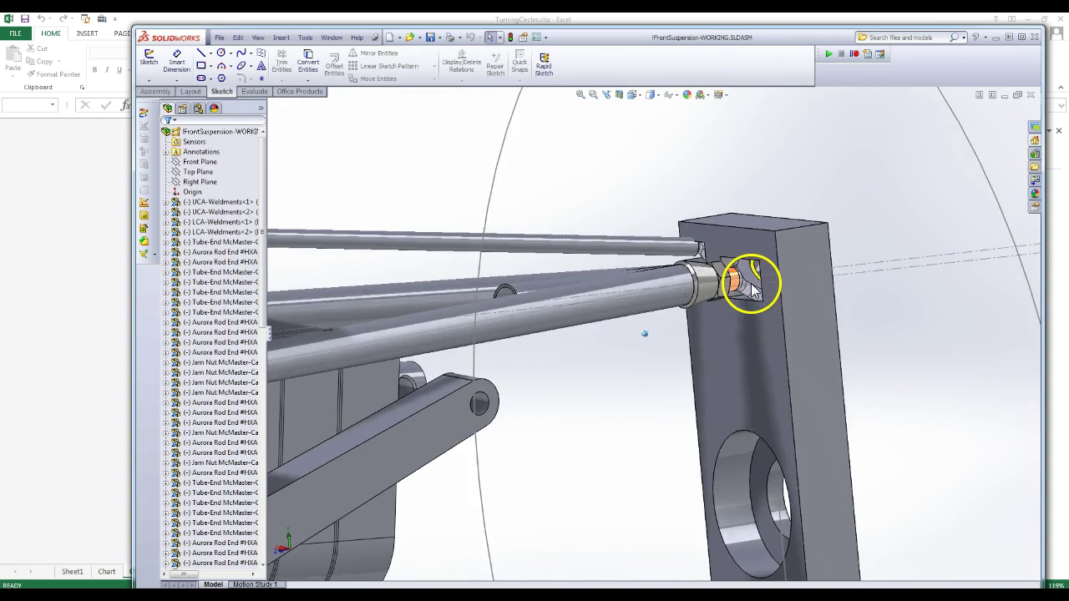
middle_drag(744, 275, 723, 284)
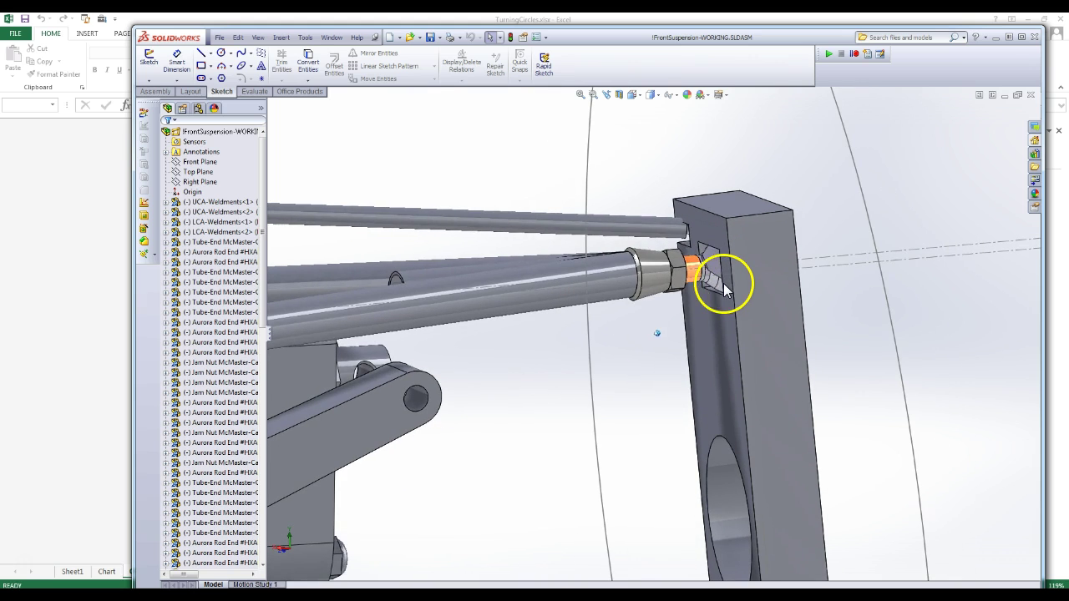
click(718, 274)
click(719, 274)
drag(718, 274, 719, 267)
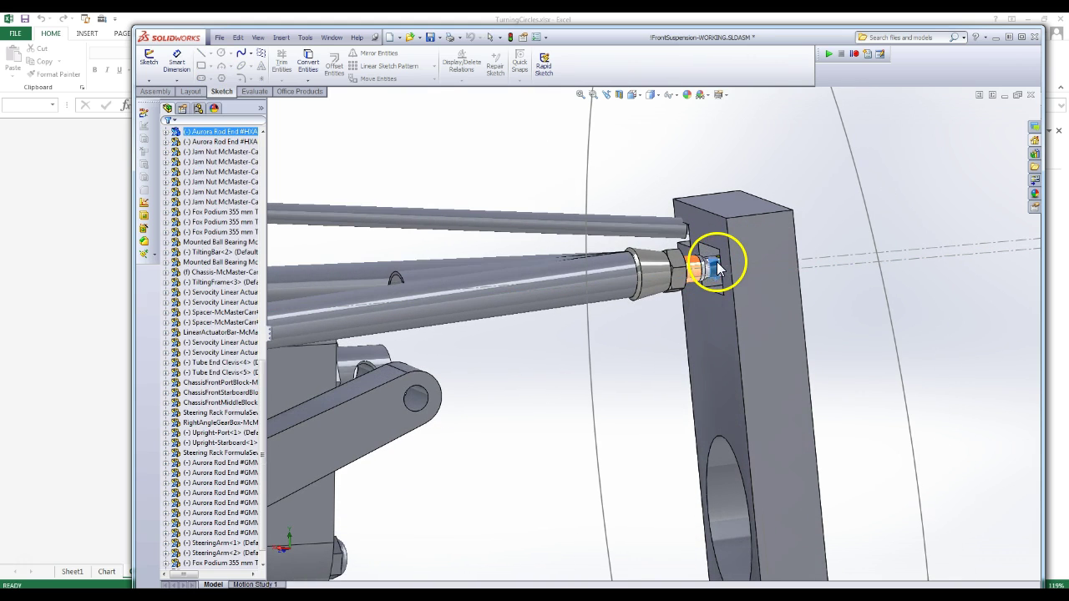
click(628, 391)
Examine the rod end in the upright's upper pocket from the wheel side and view the whole front suspension
middle_drag(700, 279, 652, 292)
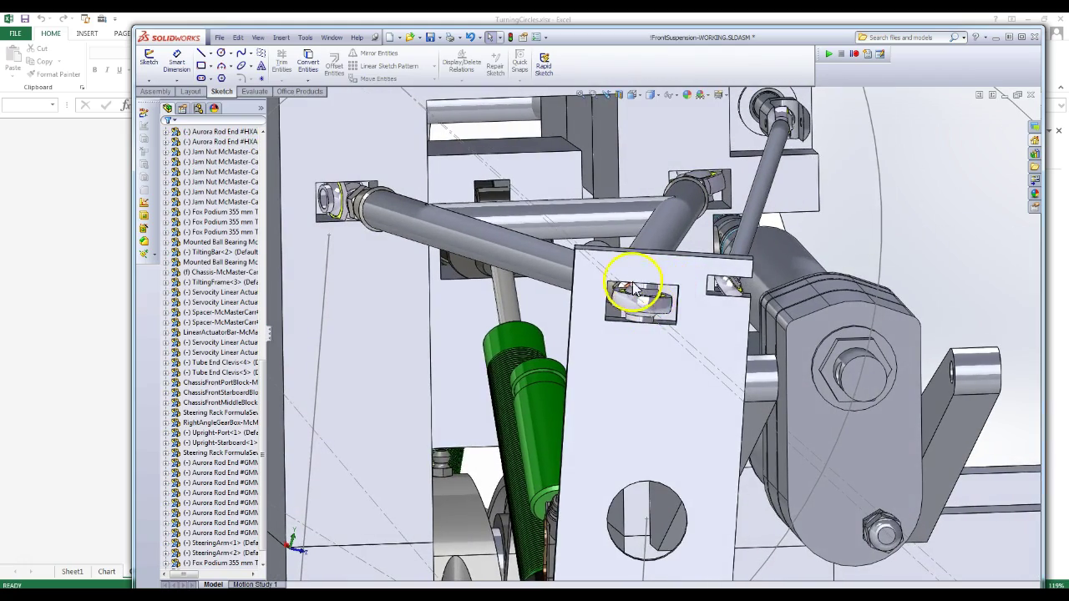
scroll(640, 298, down, 5)
scroll(628, 309, up, 8)
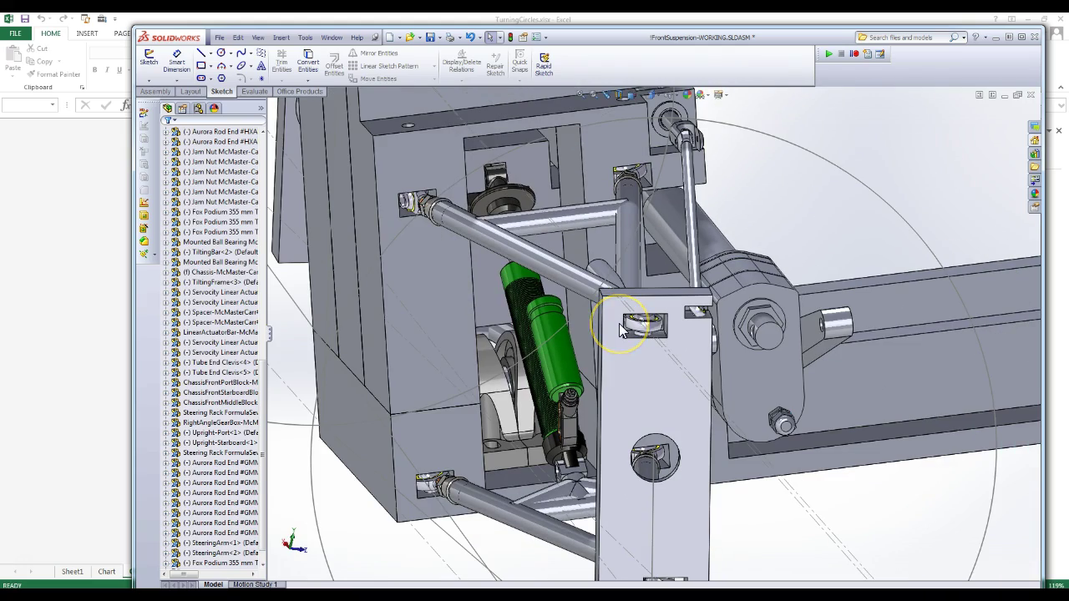
scroll(620, 330, up, 2)
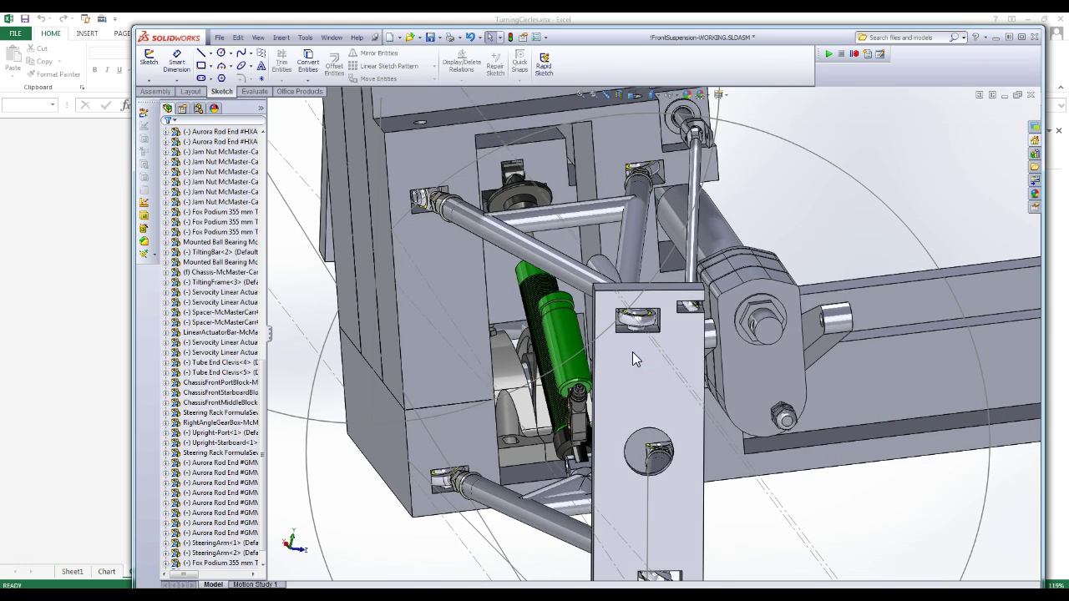
scroll(654, 456, up, 5)
middle_drag(638, 370, 471, 392)
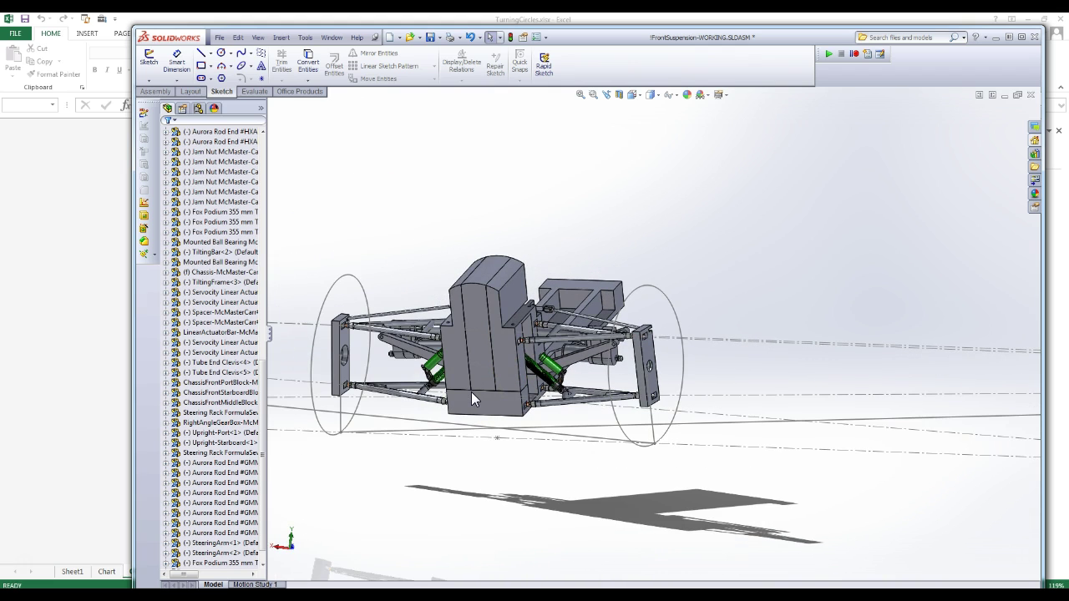
scroll(471, 392, down, 5)
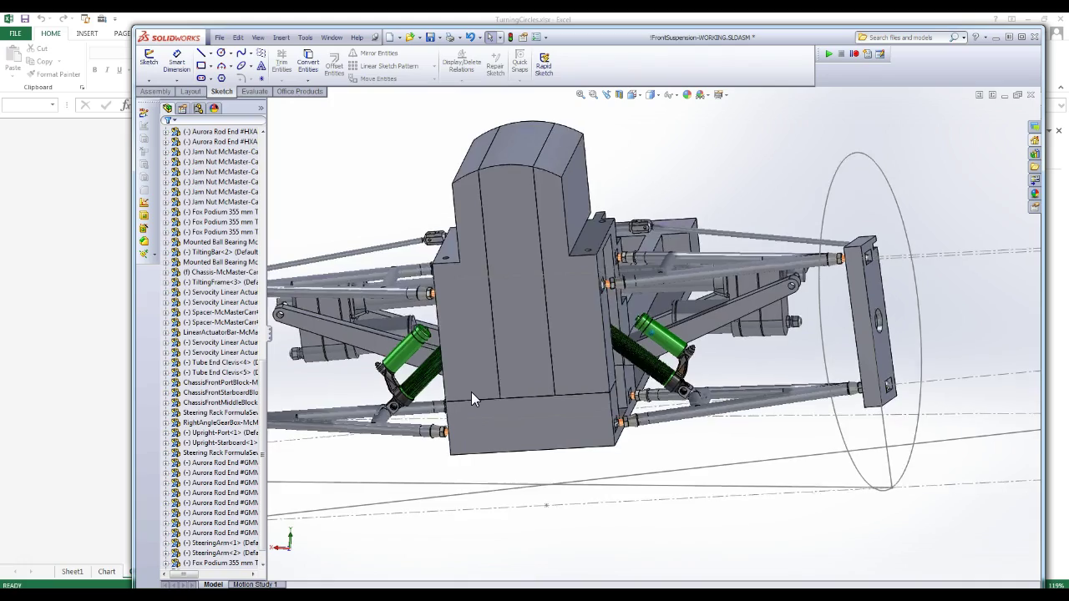
middle_drag(471, 392, 748, 324)
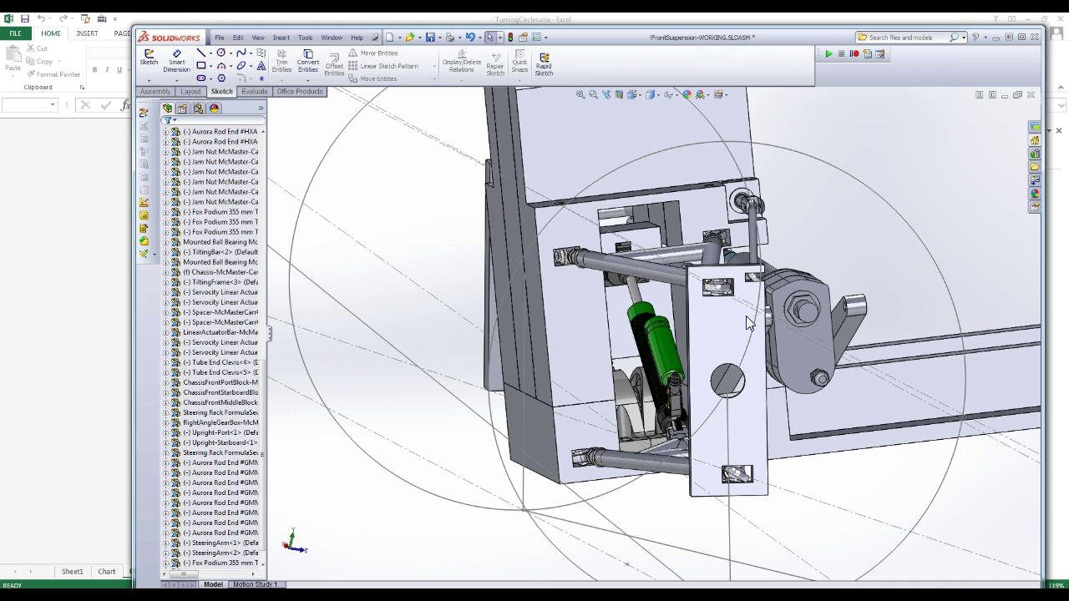
middle_drag(749, 325, 618, 367)
scroll(462, 426, up, 3)
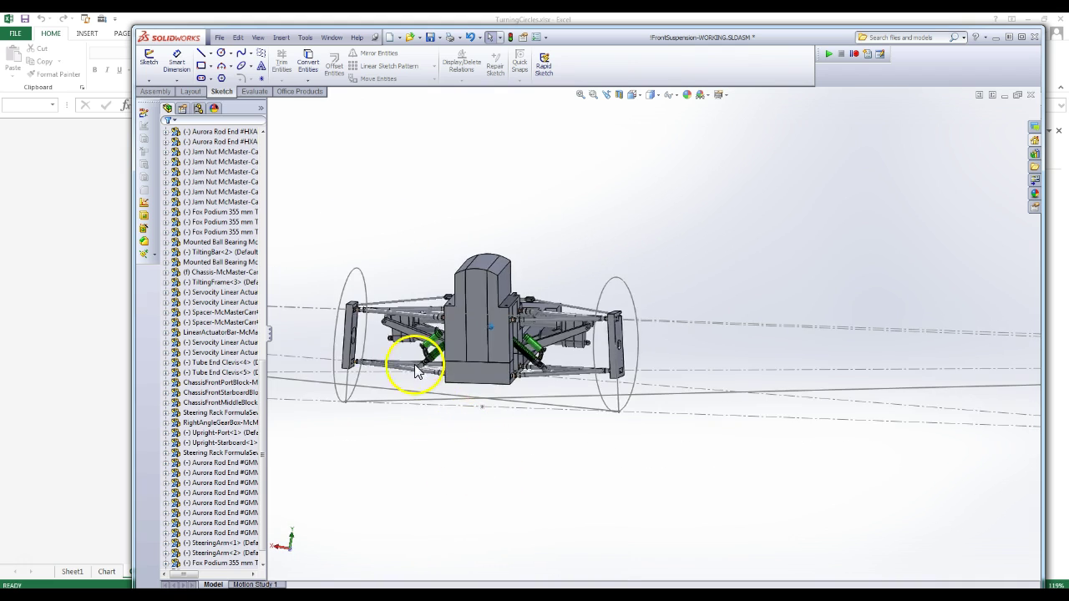
middle_drag(417, 359, 533, 351)
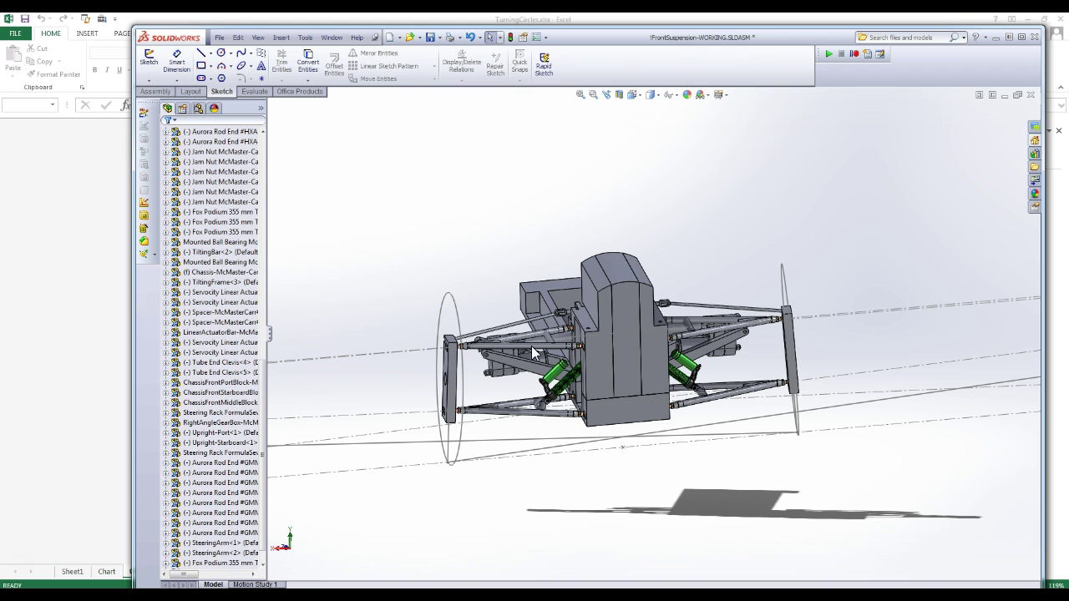
Highlight the rod end at the upper control arm's outer end and inspect its exposed shank beside the jam nut
scroll(532, 346, down, 3)
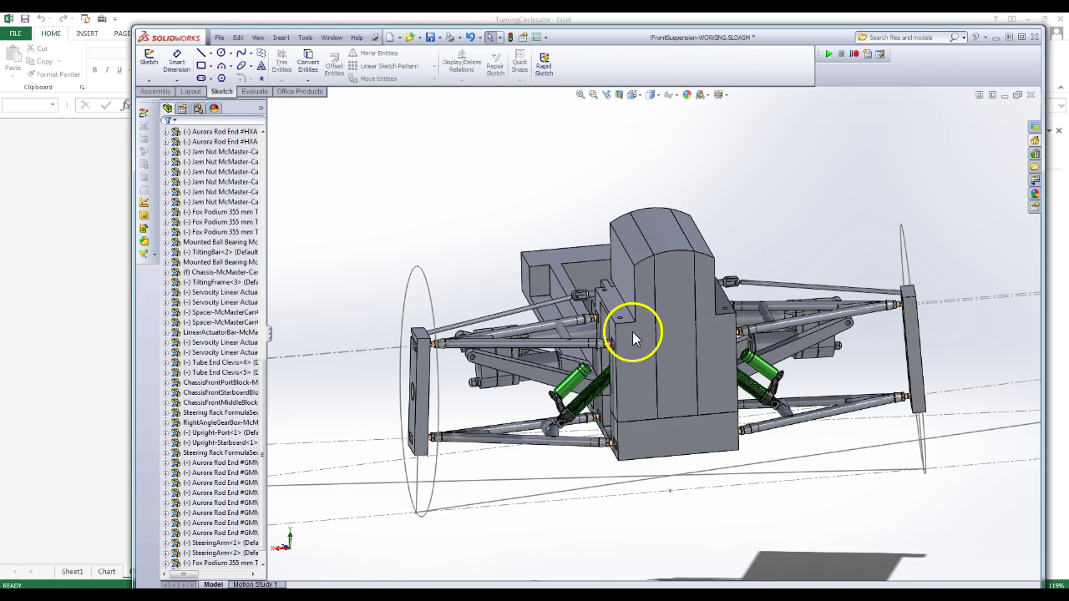
middle_drag(865, 375, 891, 269)
scroll(891, 269, down, 9)
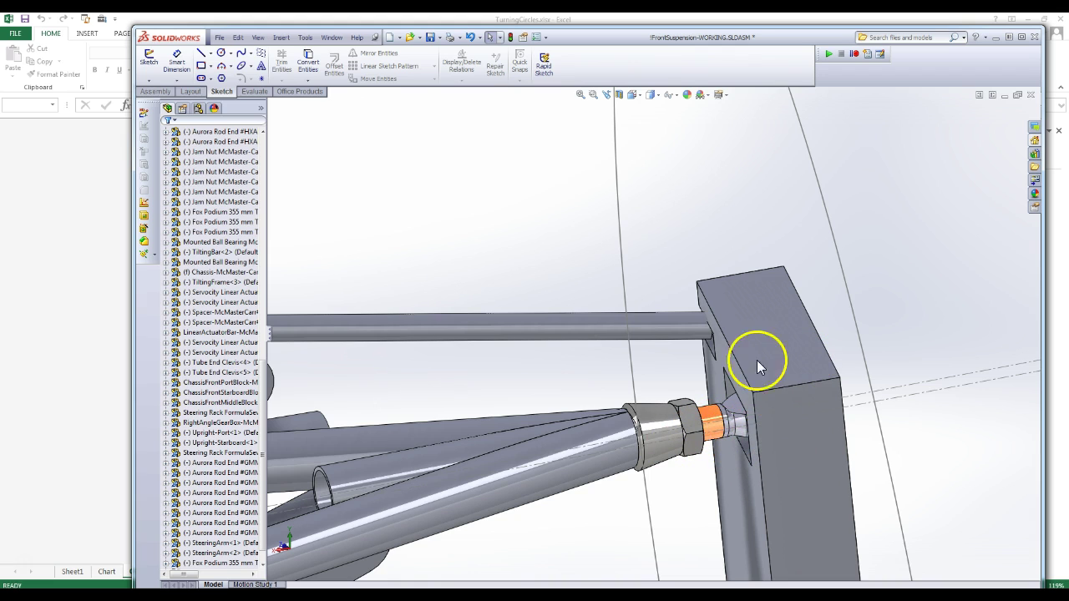
click(716, 433)
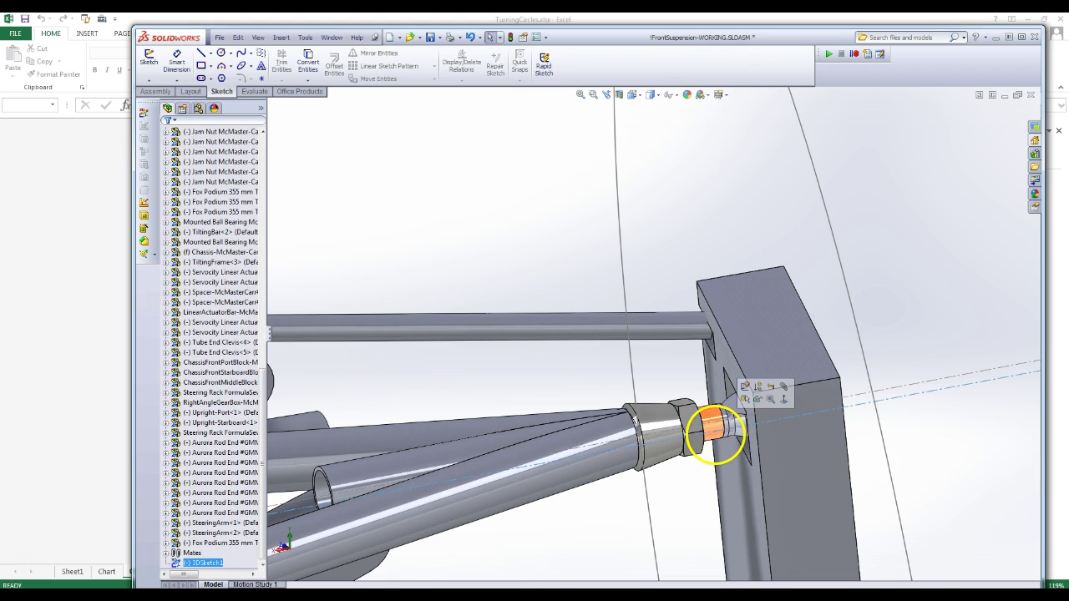
click(711, 435)
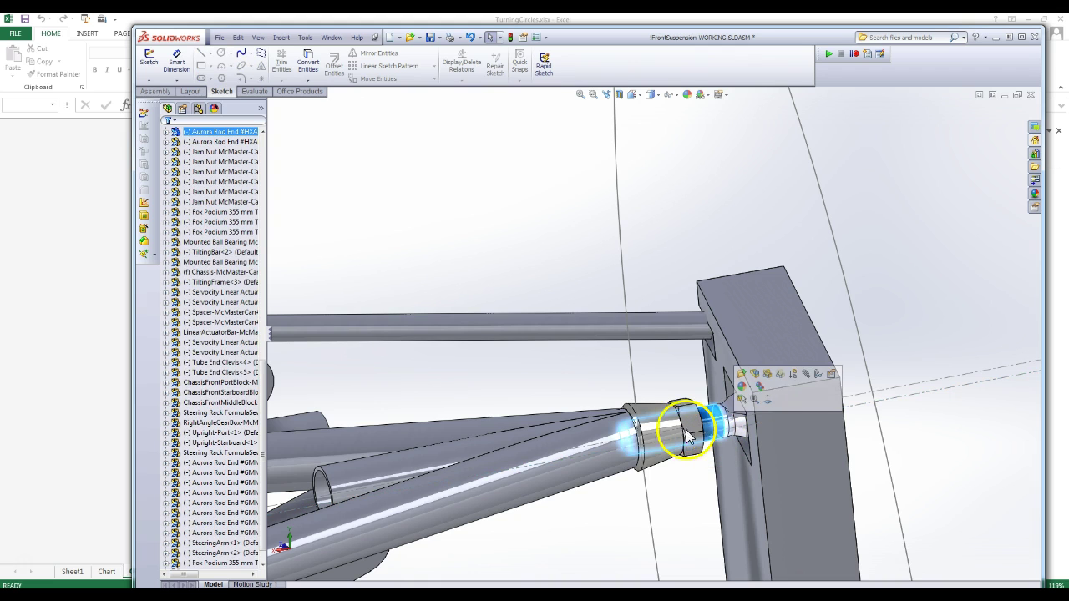
click(680, 389)
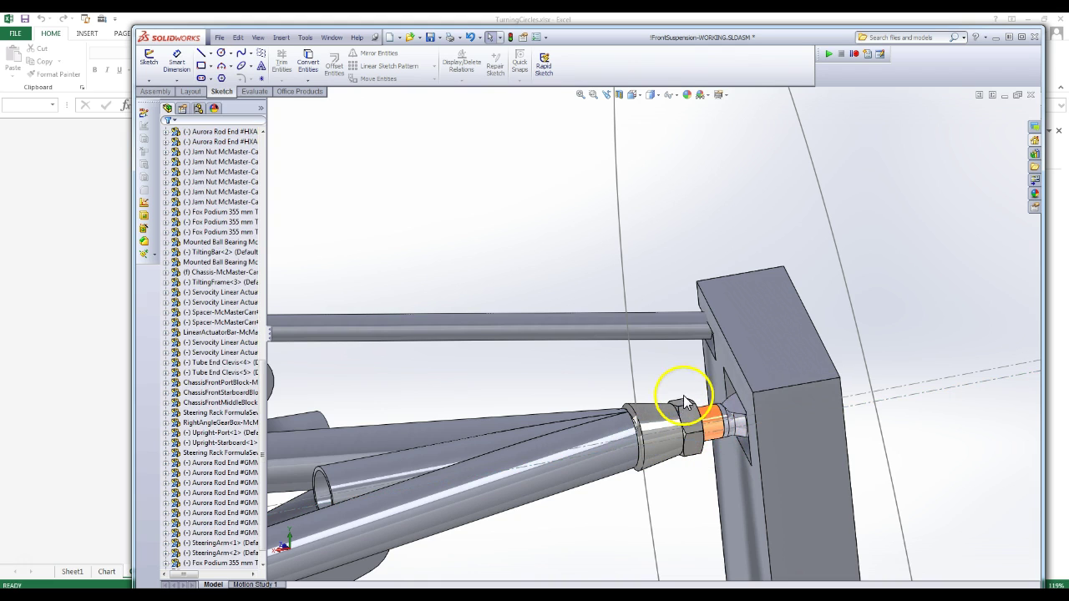
click(709, 418)
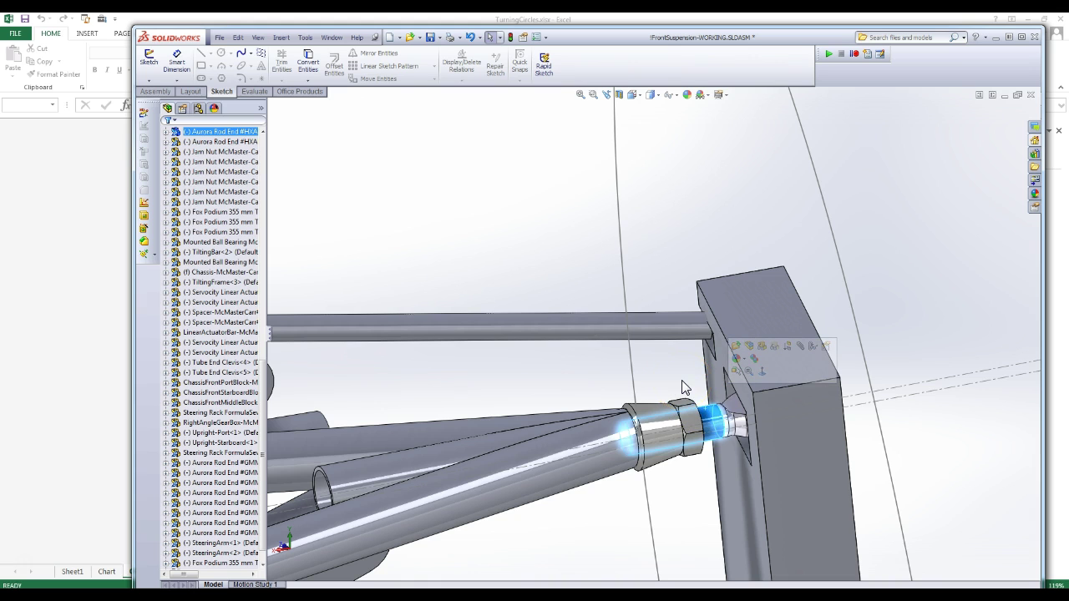
middle_drag(685, 381, 632, 458)
click(641, 482)
Inspect the upper control arm from the front and its rod end pocket in the upright from the wheel side
scroll(640, 477, up, 4)
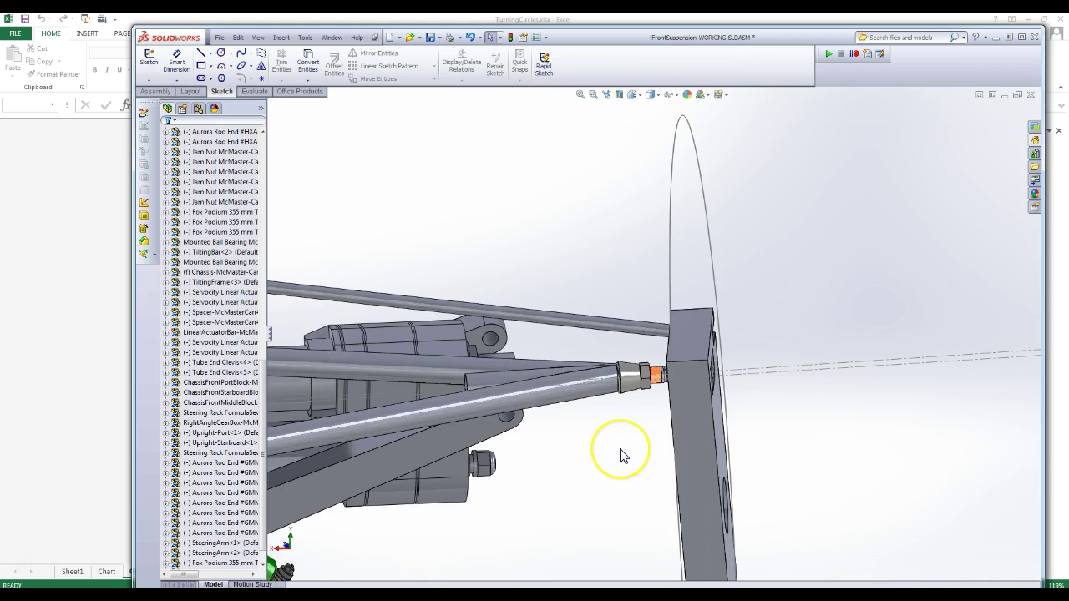
scroll(621, 451, up, 4)
middle_drag(620, 456, 477, 370)
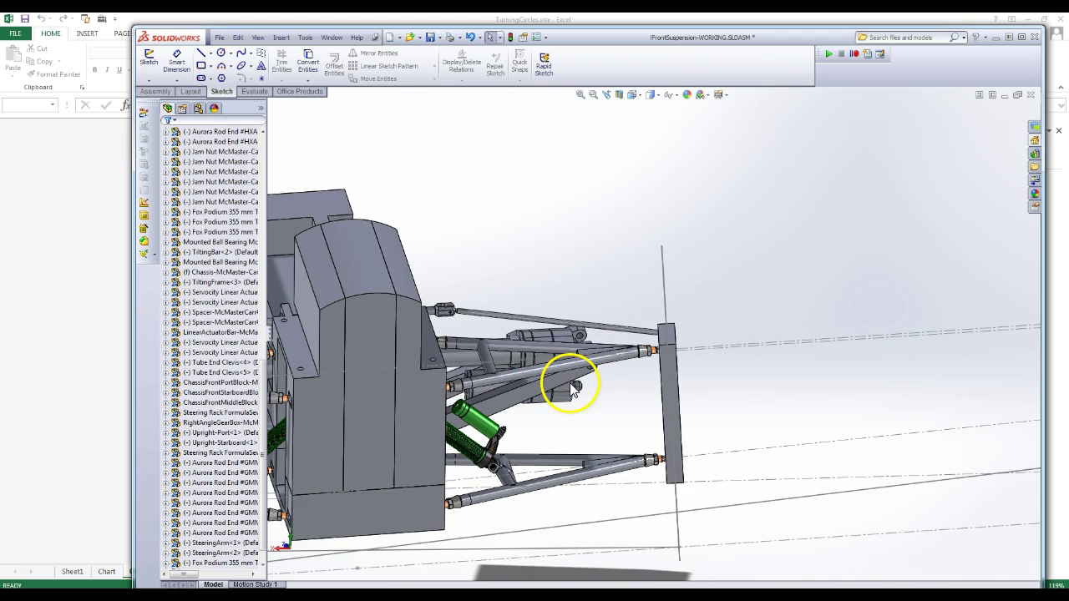
scroll(573, 381, down, 5)
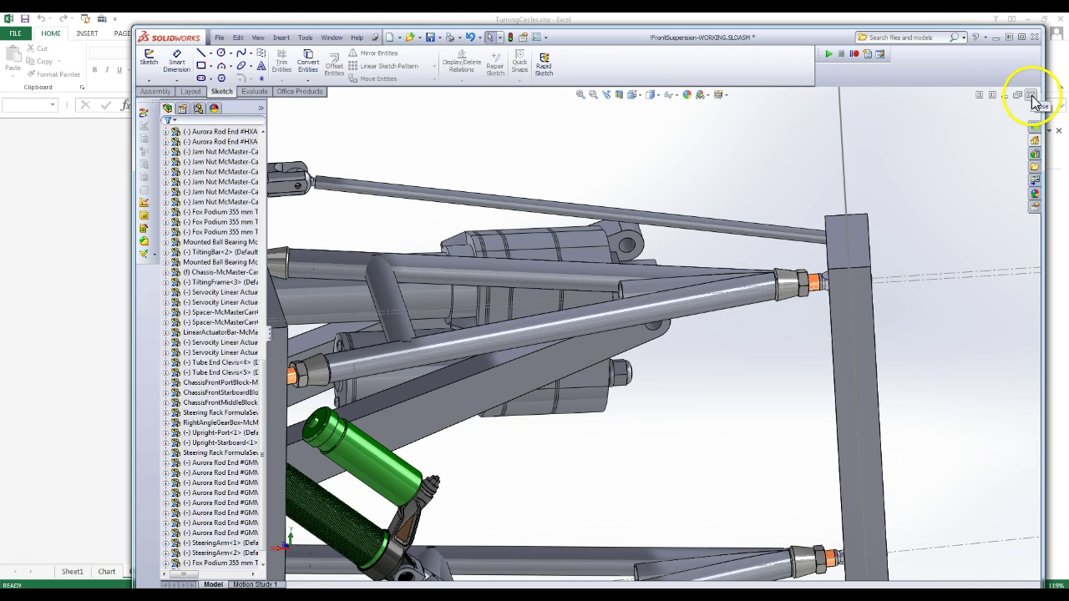
middle_drag(922, 222, 632, 373)
scroll(599, 306, down, 1)
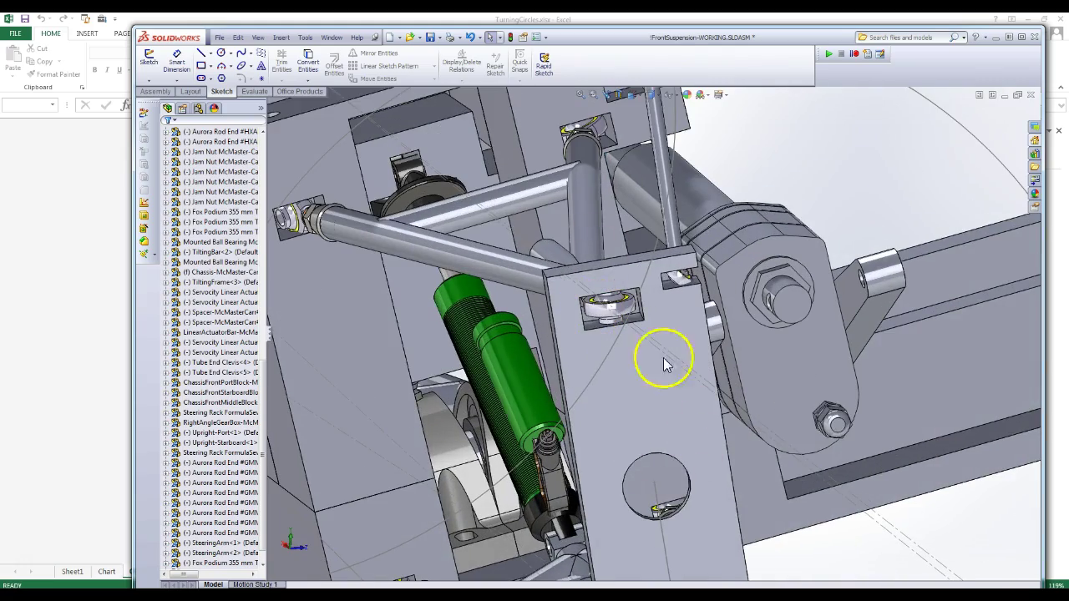
Close the front suspension assembly without saving its changes and maximize the window holding the turning radius sketch
scroll(376, 296, up, 4)
middle_drag(376, 297, 656, 347)
scroll(422, 342, up, 2)
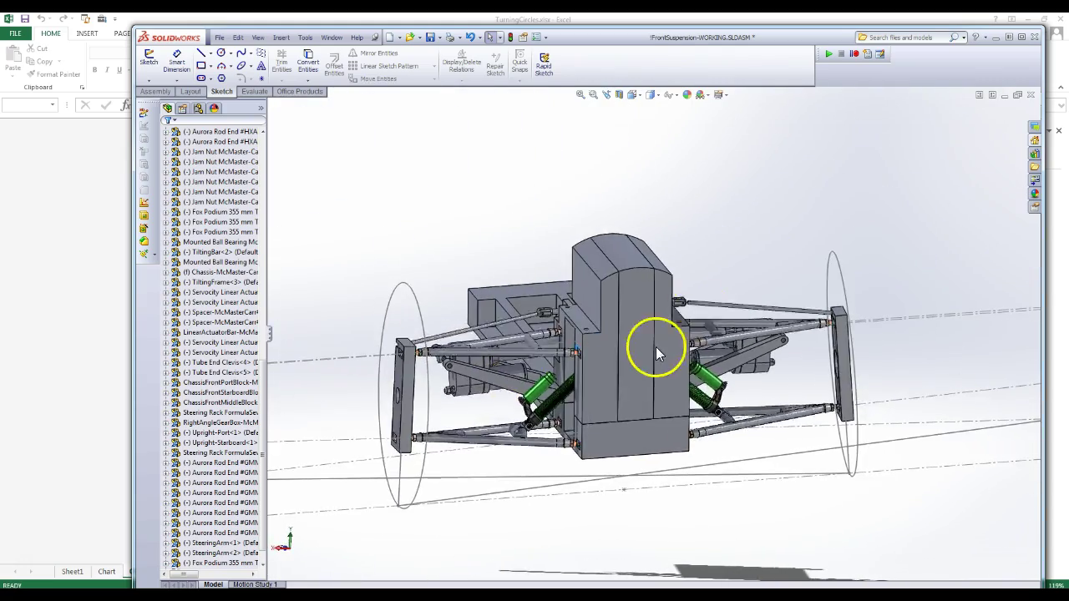
click(1028, 95)
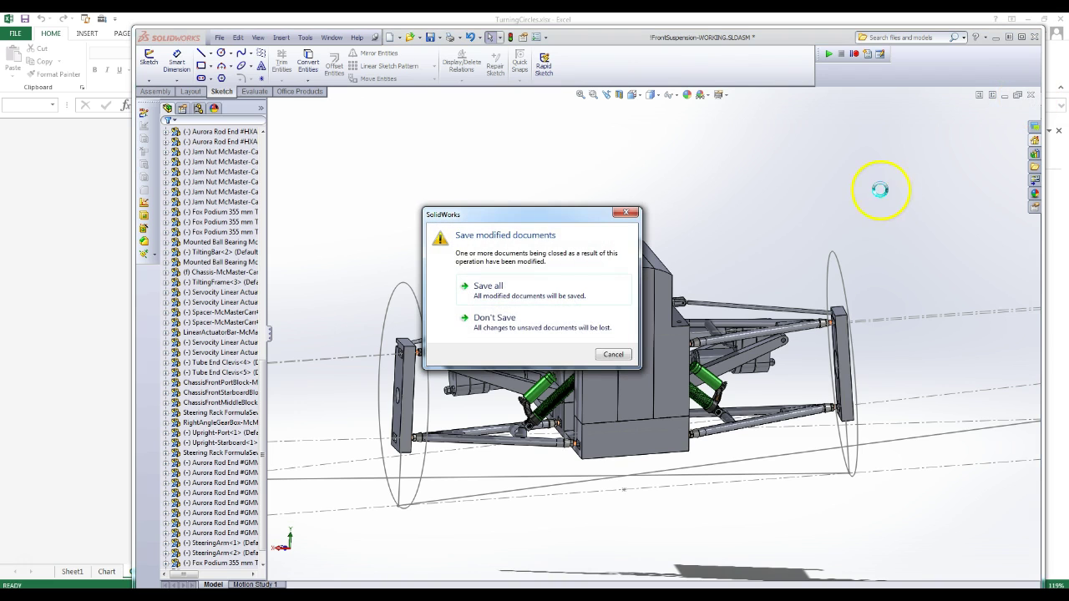
click(496, 334)
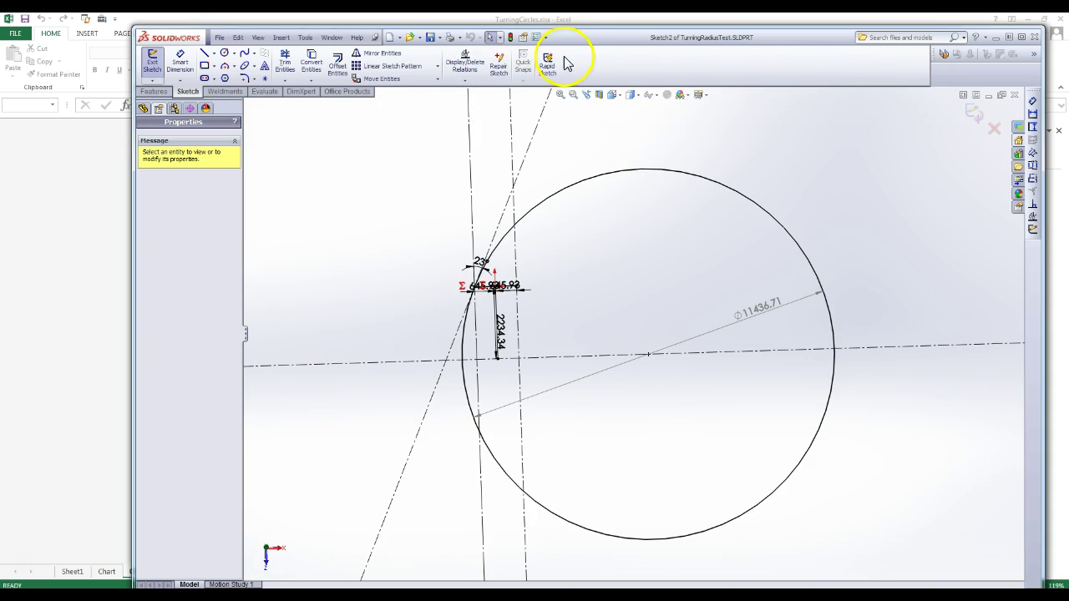
double_click(573, 39)
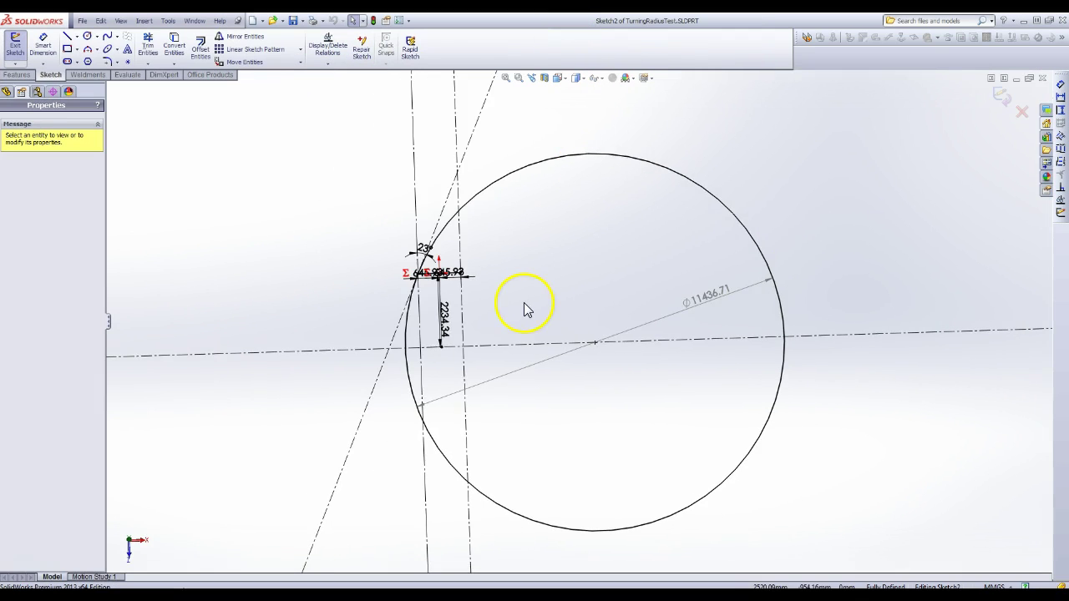
Highlight the half-track line between the sketch origin and the wheel on the turning circle, and inspect it
scroll(370, 334, down, 5)
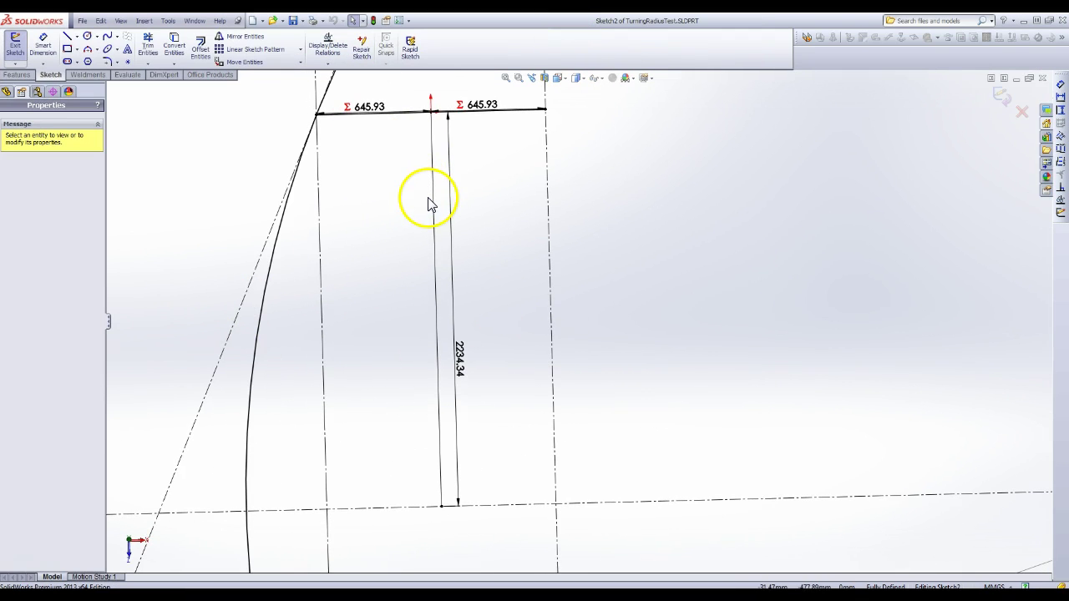
scroll(417, 148, down, 3)
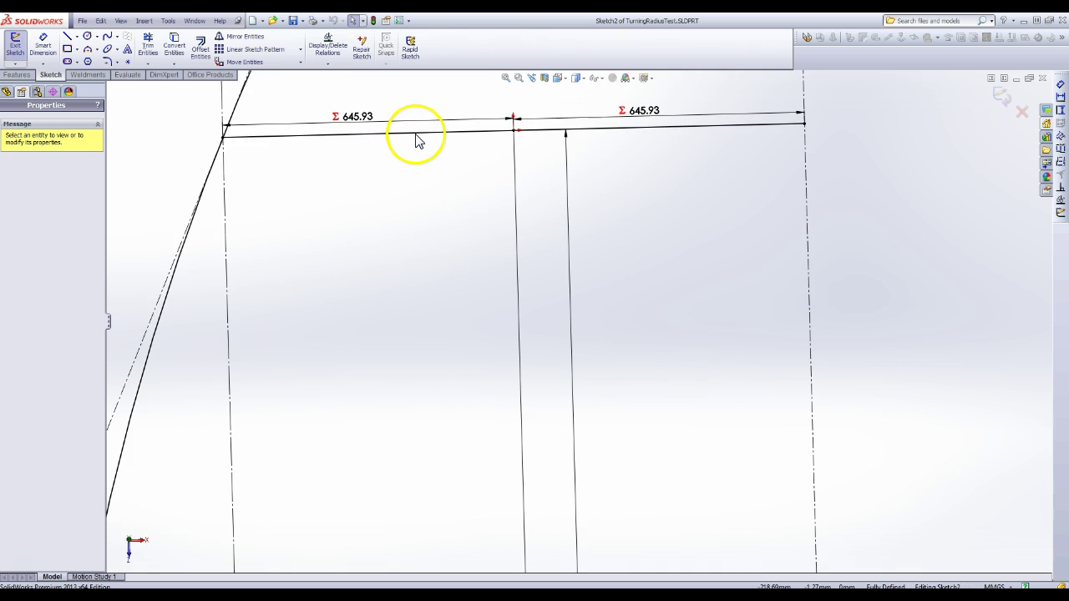
click(414, 135)
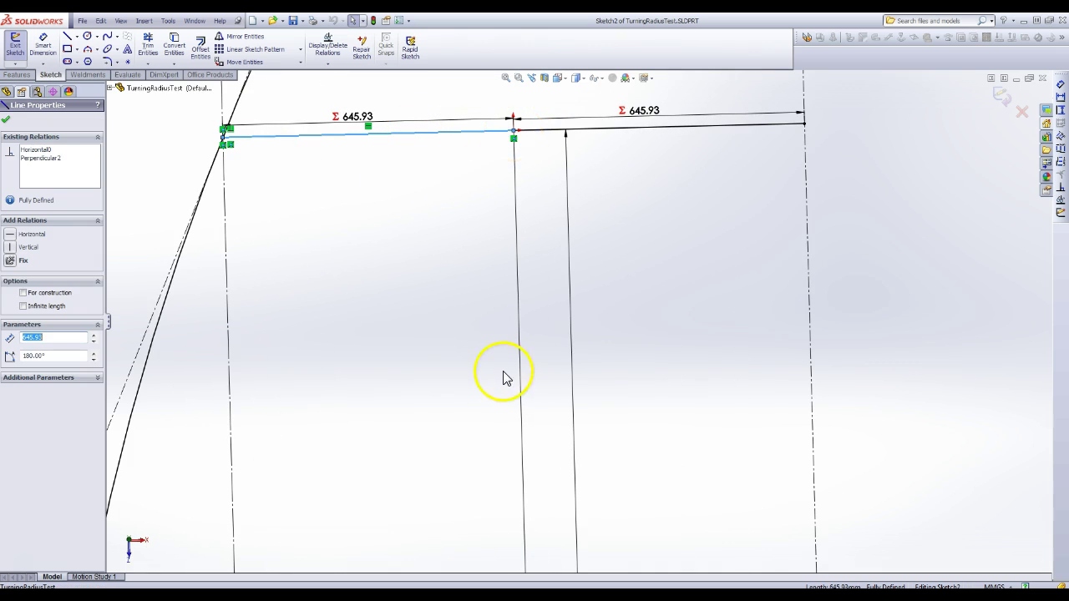
scroll(501, 374, up, 8)
scroll(450, 185, down, 4)
scroll(562, 351, down, 2)
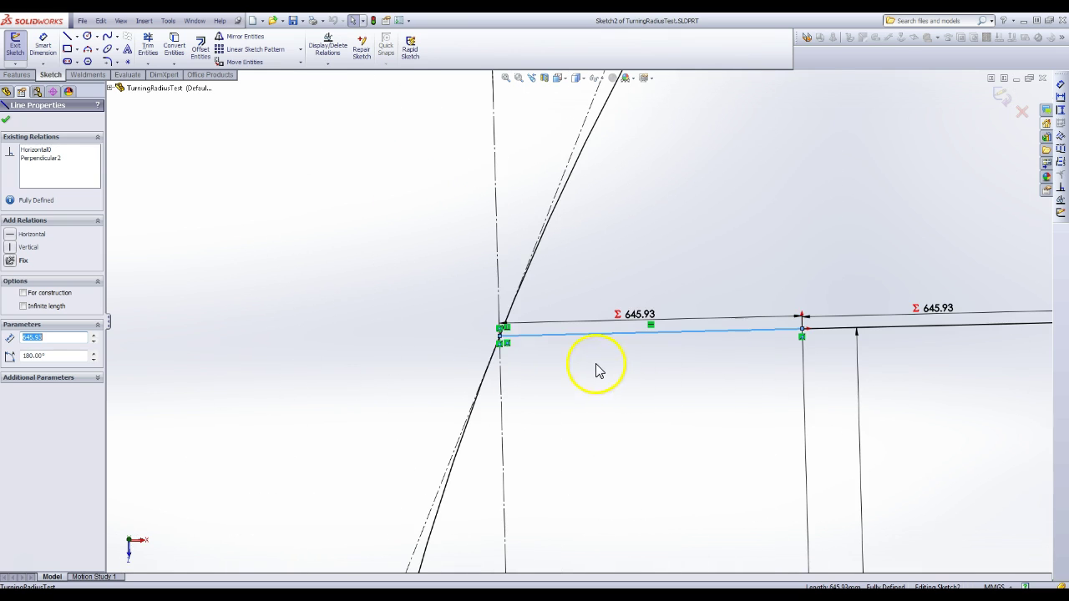
Select the front wheel points at the two outer ends of the track line
click(501, 336)
scroll(584, 338, up, 3)
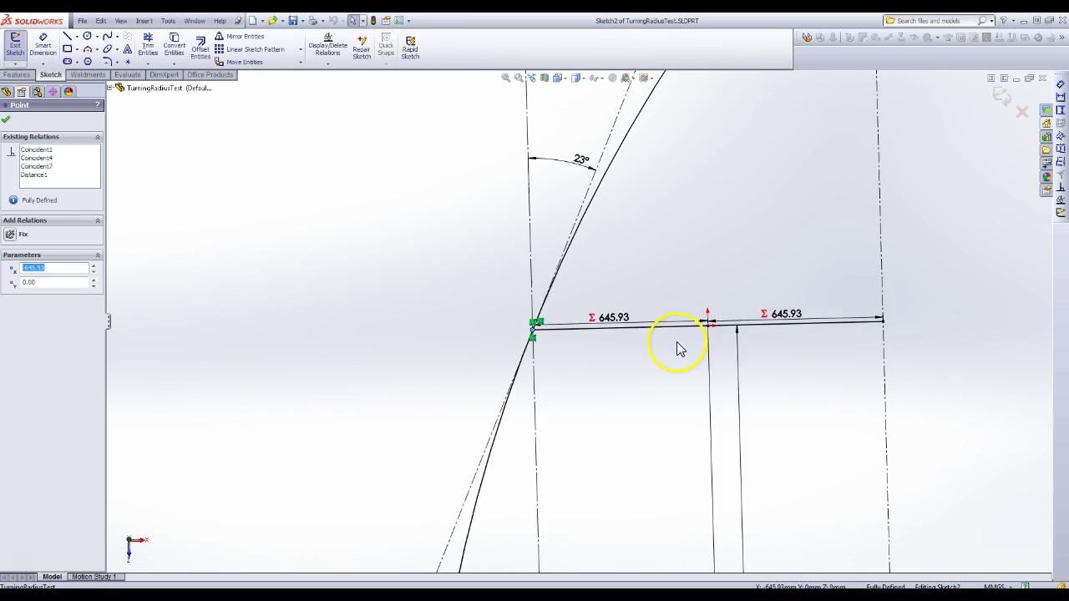
scroll(936, 310, down, 2)
click(826, 326)
Select the wheelbase line's rear endpoint on the rear axle centerline and examine the wheelbase dimension
scroll(768, 359, up, 3)
scroll(618, 501, down, 1)
scroll(580, 483, down, 2)
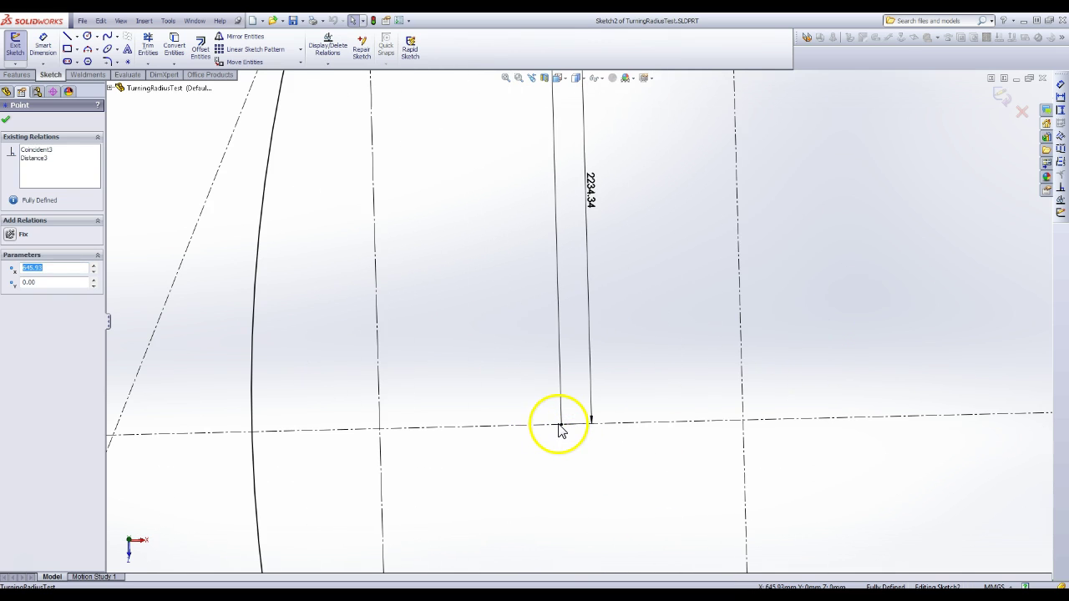
click(561, 430)
scroll(564, 351, up, 3)
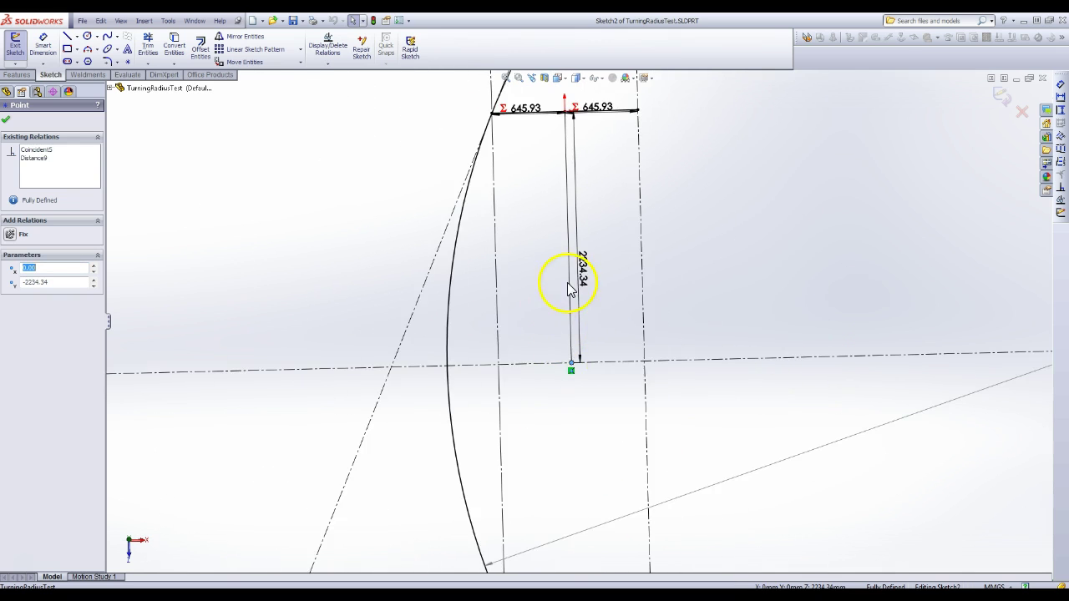
scroll(567, 280, down, 1)
scroll(568, 259, down, 2)
scroll(568, 250, up, 1)
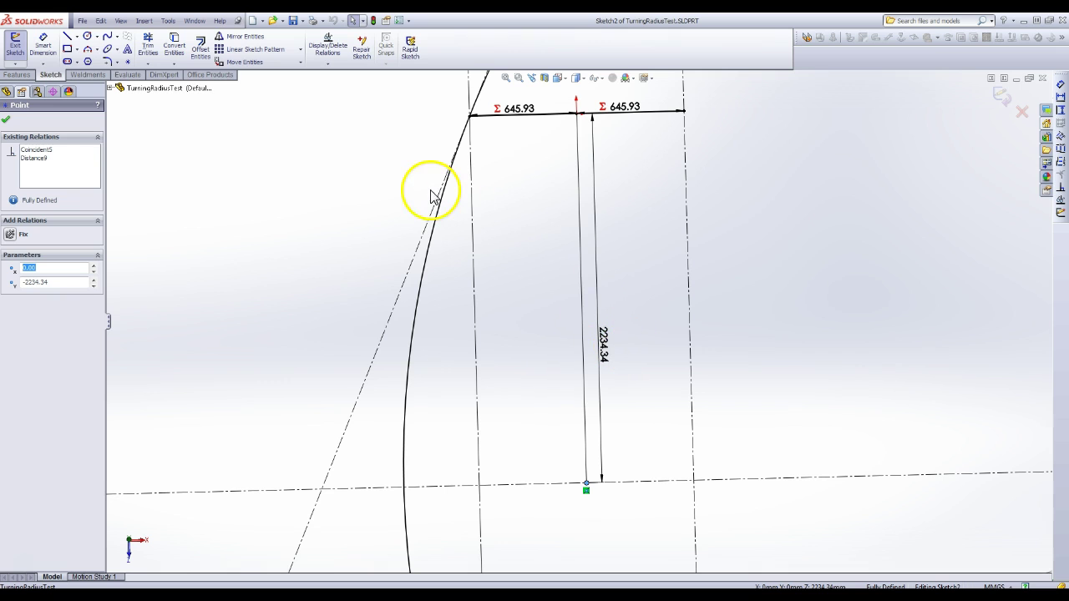
Examine the 23° steering angle by highlighting the angled tangent centerline and the vertical centerline through the front wheel point
click(616, 166)
scroll(598, 223, up, 3)
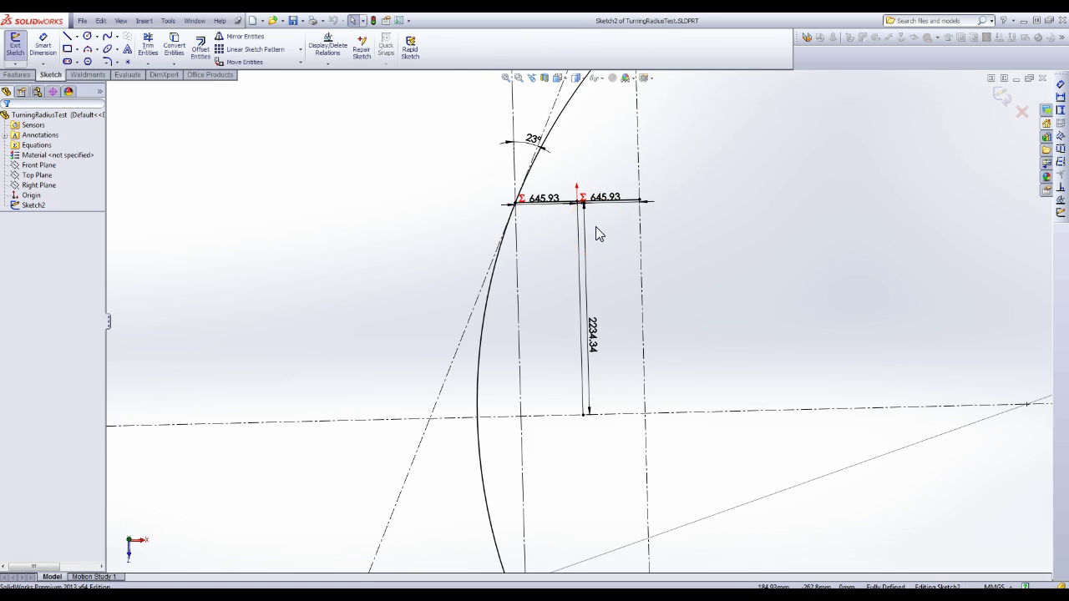
scroll(535, 177, down, 2)
scroll(535, 182, down, 1)
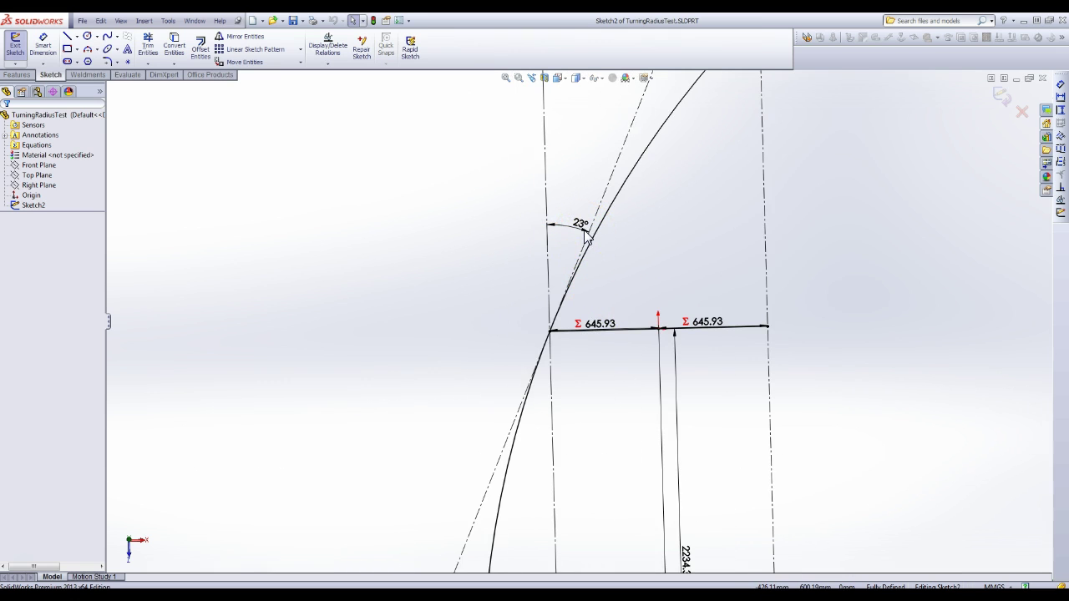
scroll(587, 238, down, 3)
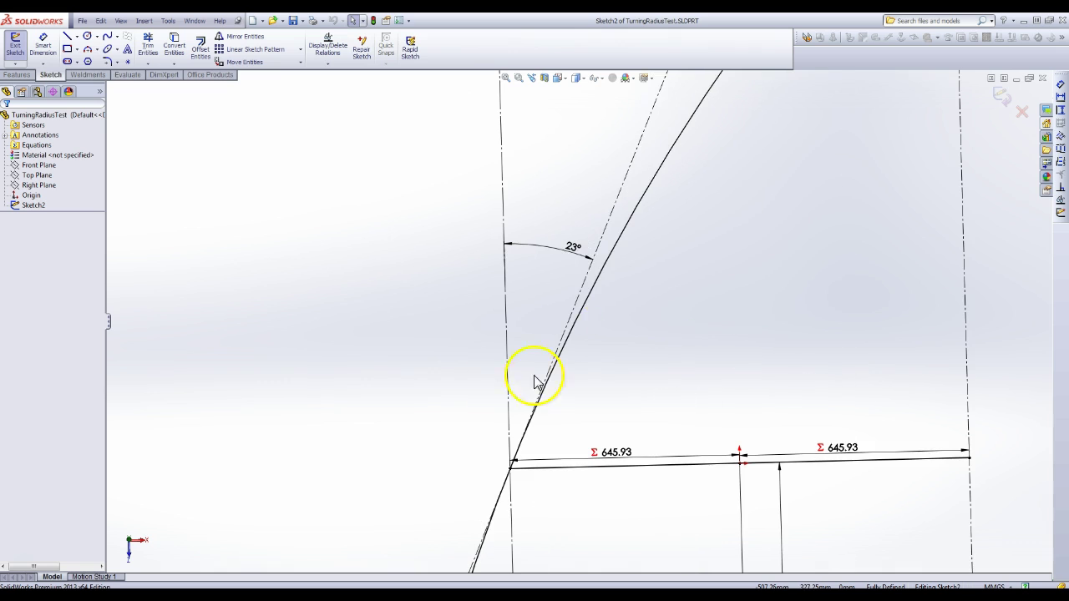
click(625, 185)
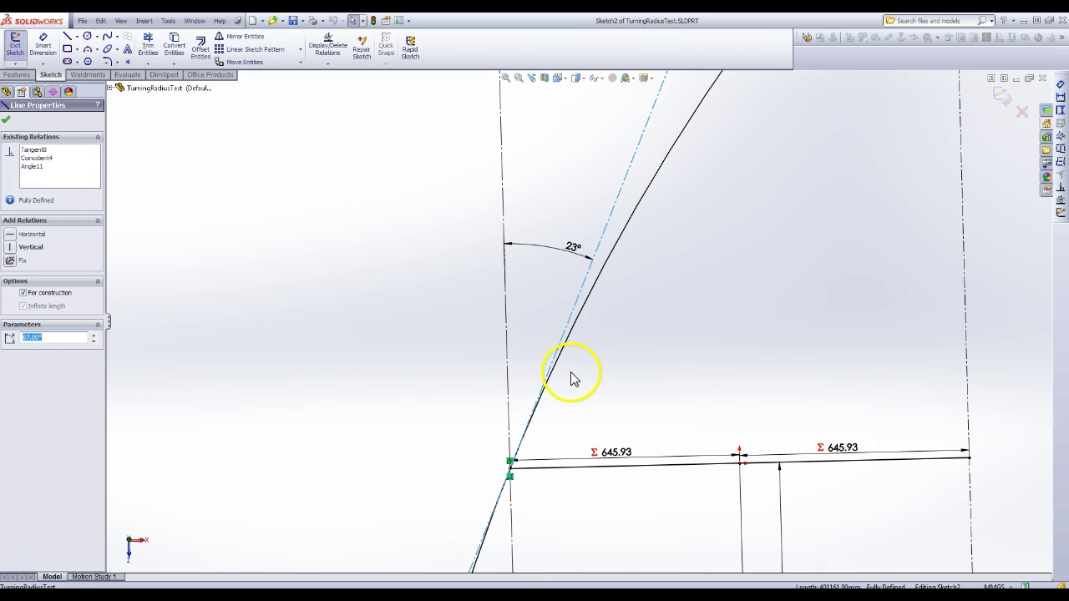
click(506, 395)
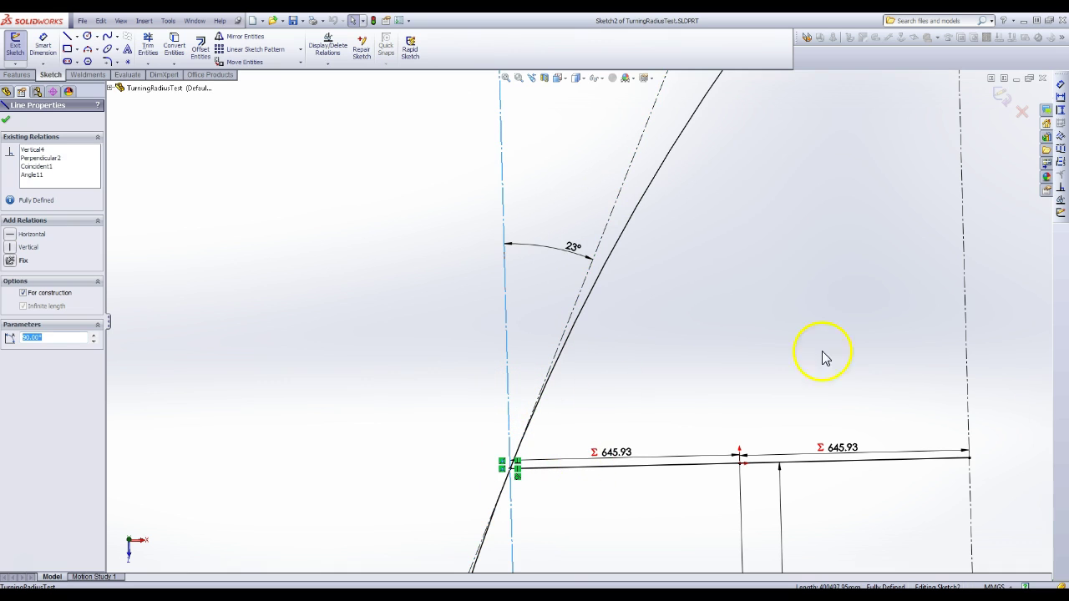
Highlight the horizontal rear axle centerline that passes through the turning circle's center
click(608, 421)
scroll(616, 426, up, 3)
scroll(614, 430, up, 6)
scroll(640, 410, down, 4)
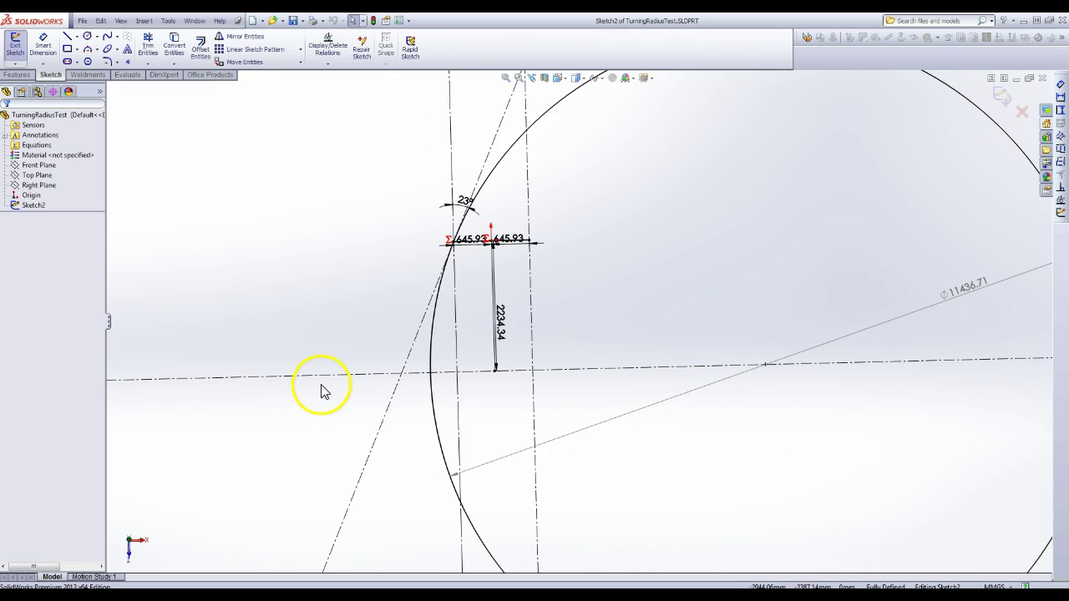
click(691, 368)
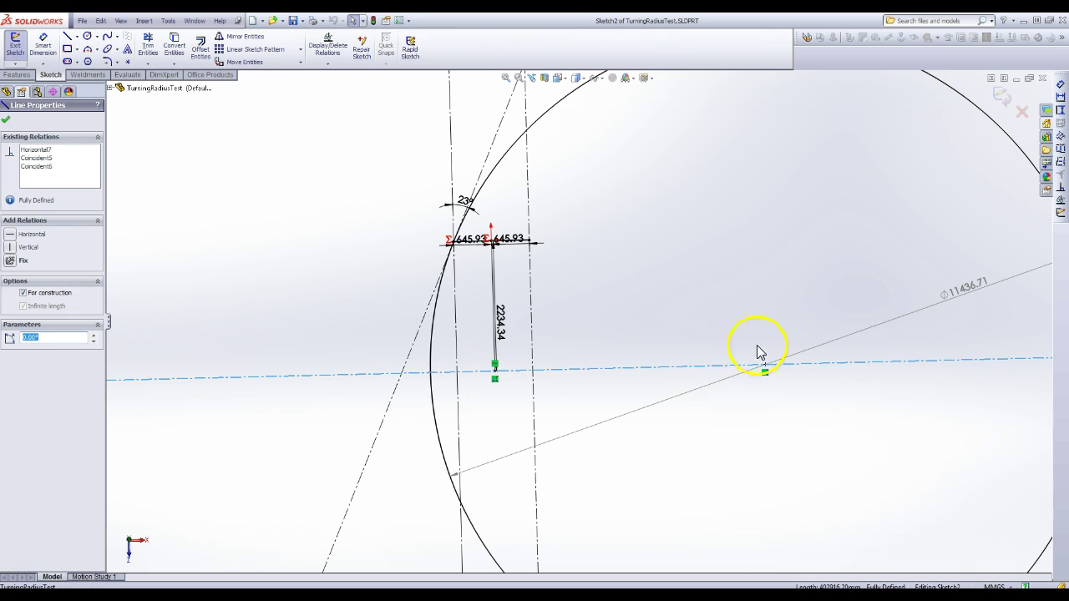
Highlight the tangent centerline at the front wheel point again, clear the selection and review the whole turning circle with its diameter
scroll(507, 288, down, 5)
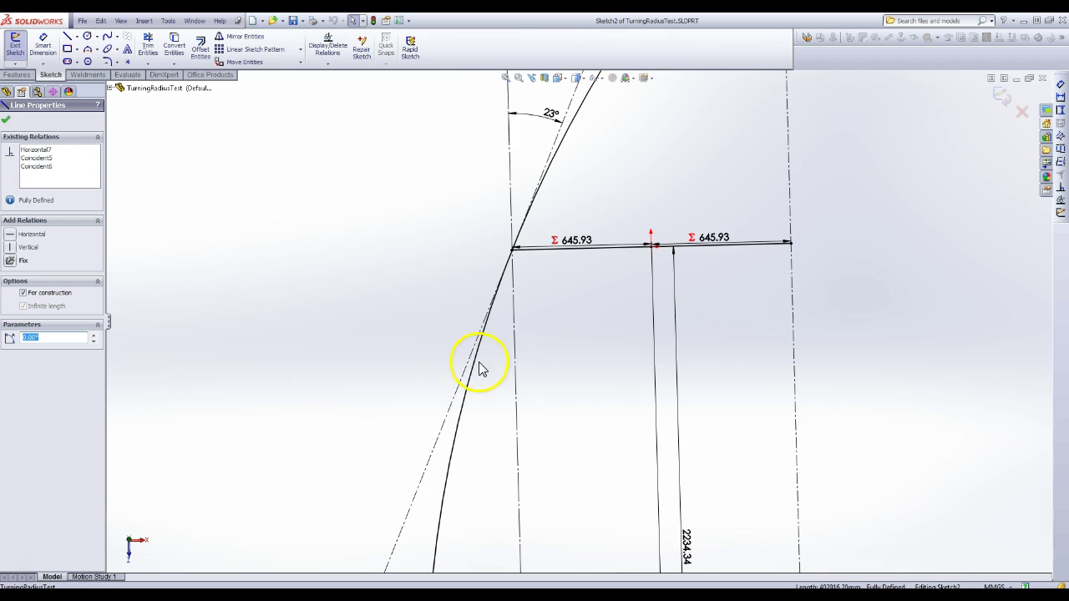
click(470, 368)
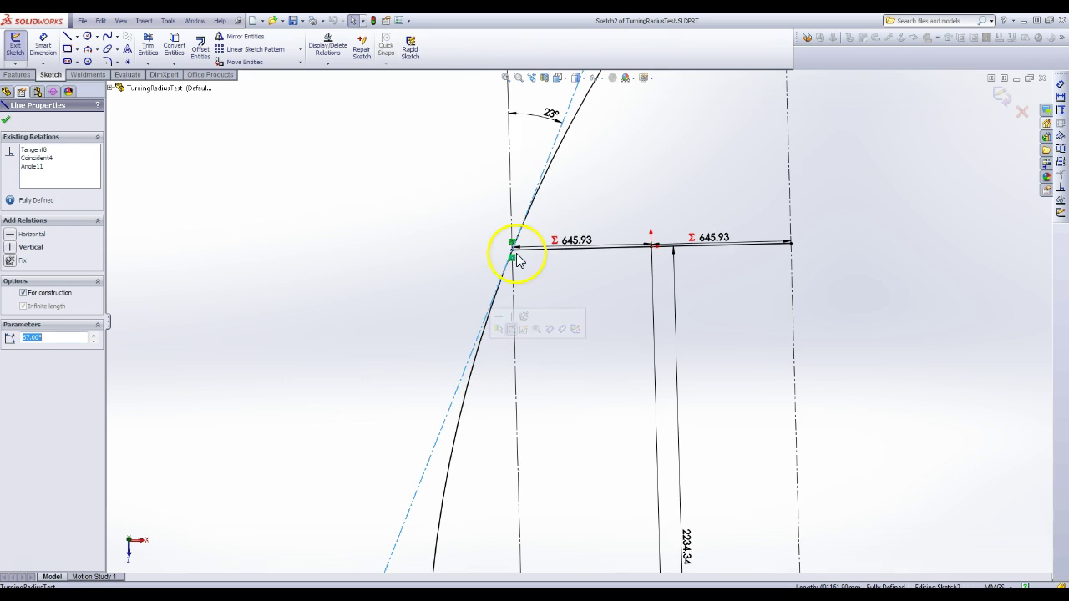
scroll(539, 303, up, 3)
scroll(576, 322, up, 3)
click(737, 343)
scroll(915, 376, down, 2)
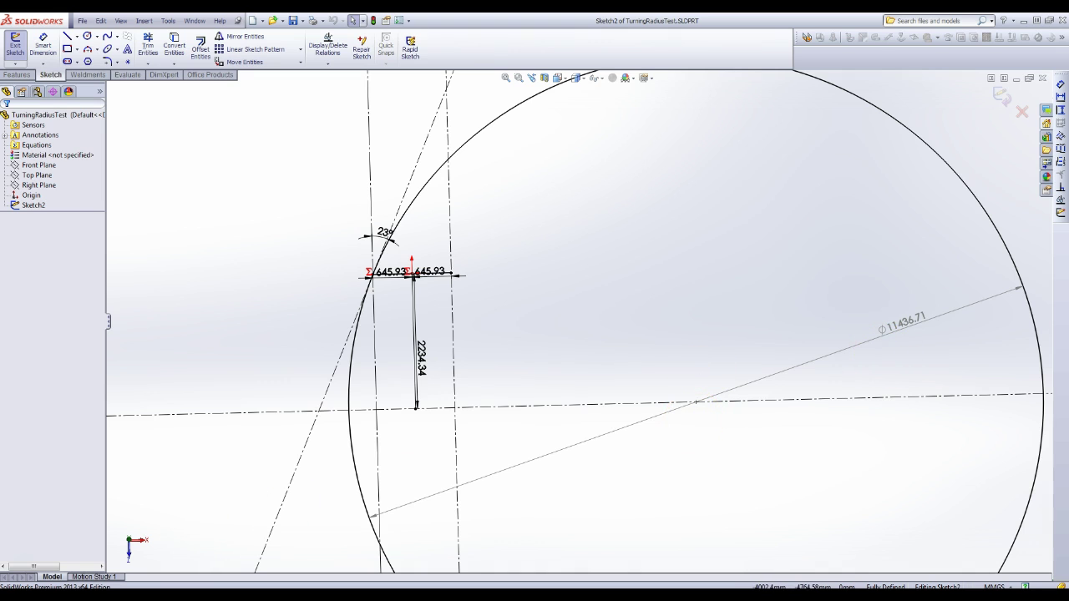
Switch to the TurningCircles.xlsx workbook in Excel, open Sheet1 and look through the list of cars and turning circles
click(175, 597)
click(73, 573)
click(108, 283)
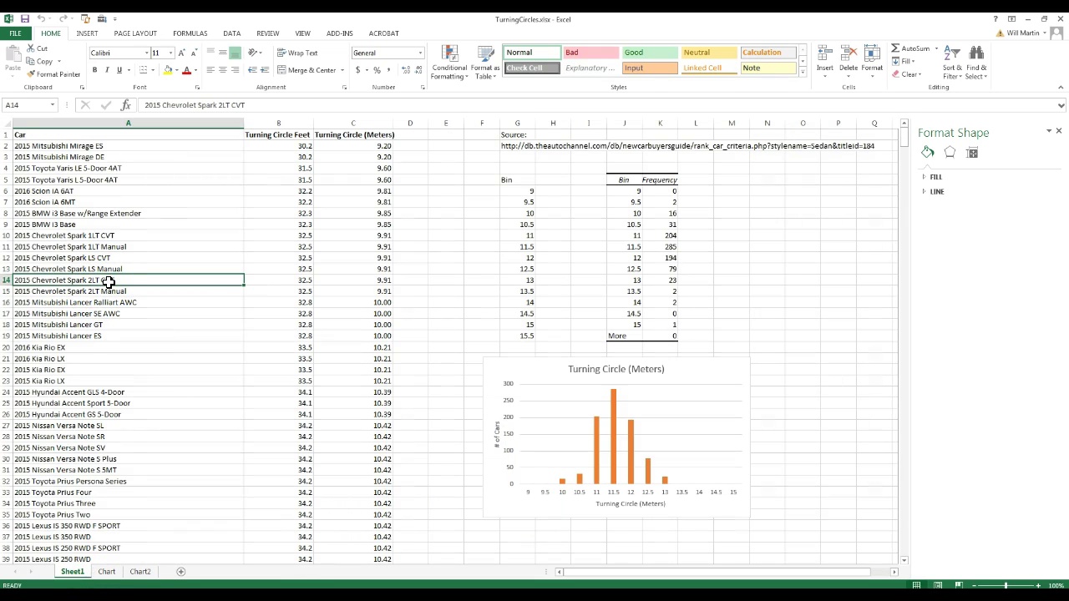
scroll(111, 279, down, 20)
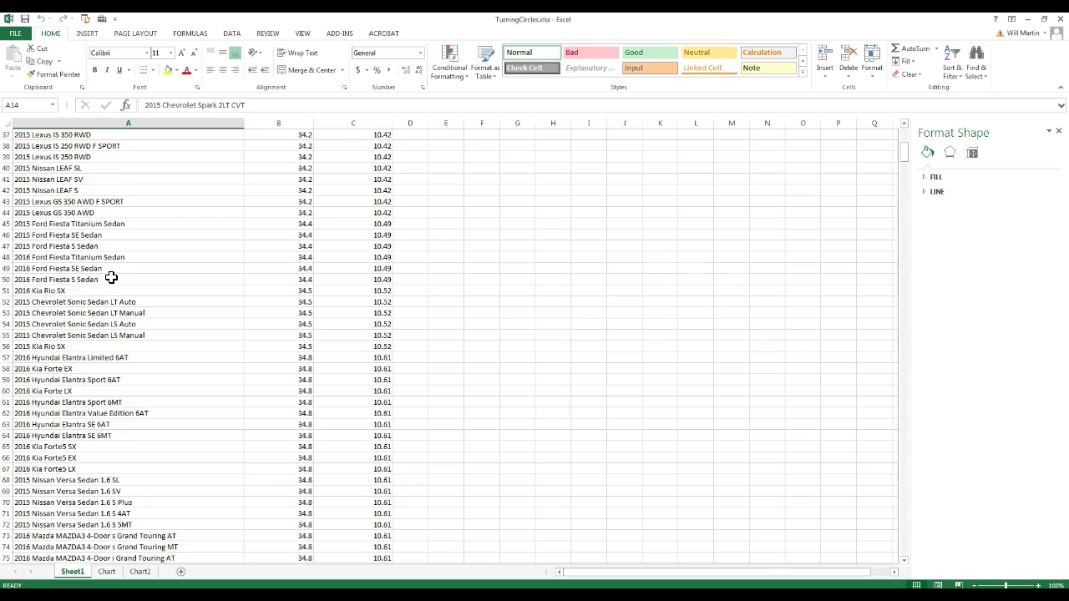
scroll(111, 279, down, 20)
scroll(117, 280, down, 20)
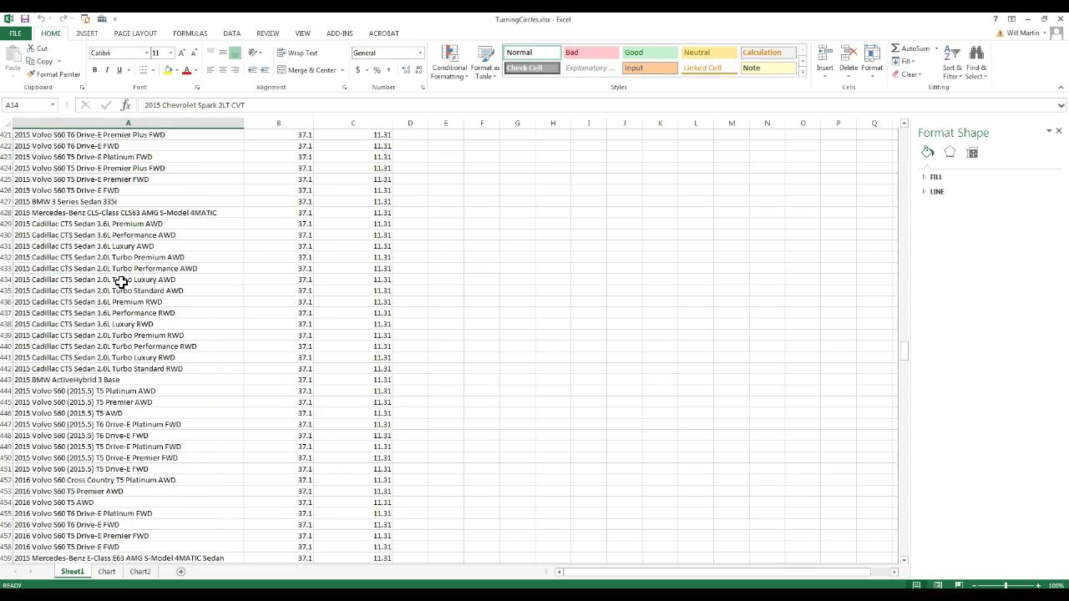
click(121, 282)
scroll(310, 306, down, 7)
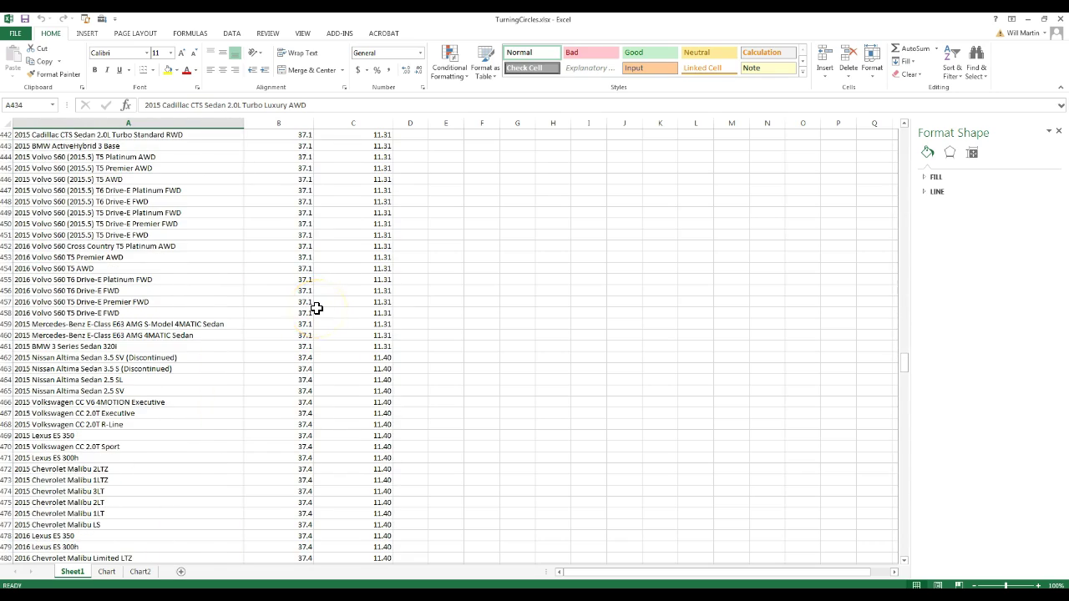
Go back to the start of the car list, check values in the feet and meters columns, and open the Chart2 histogram
key(ctrl+Home)
click(279, 211)
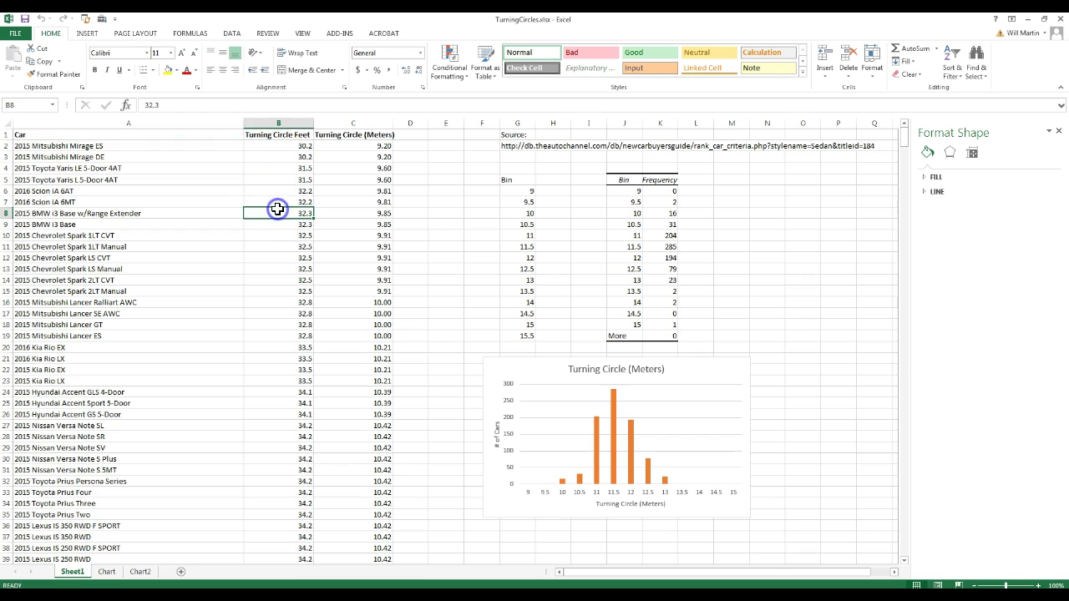
click(352, 163)
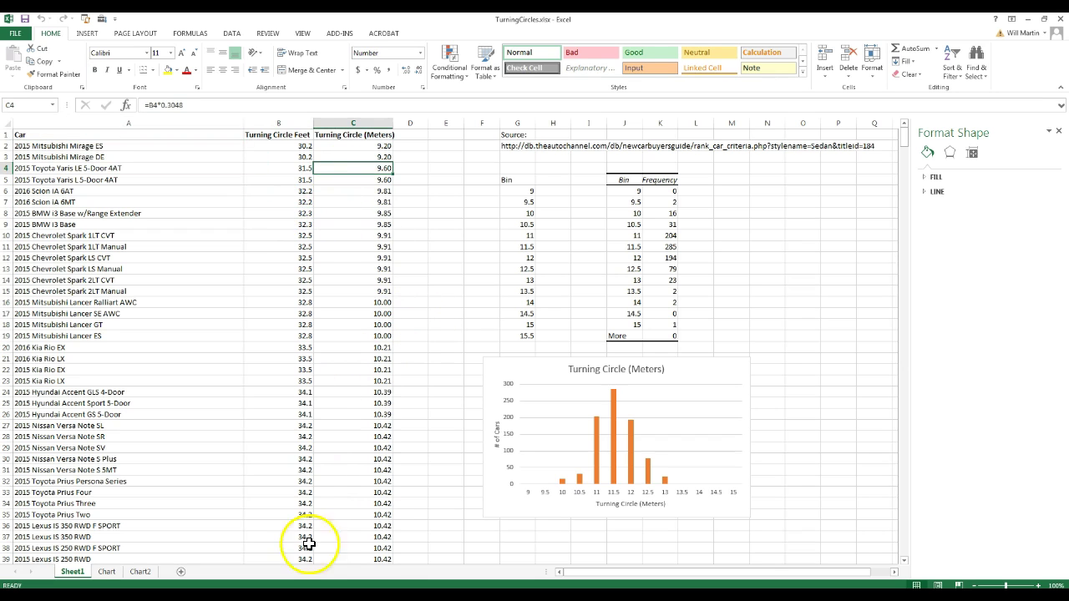
click(140, 572)
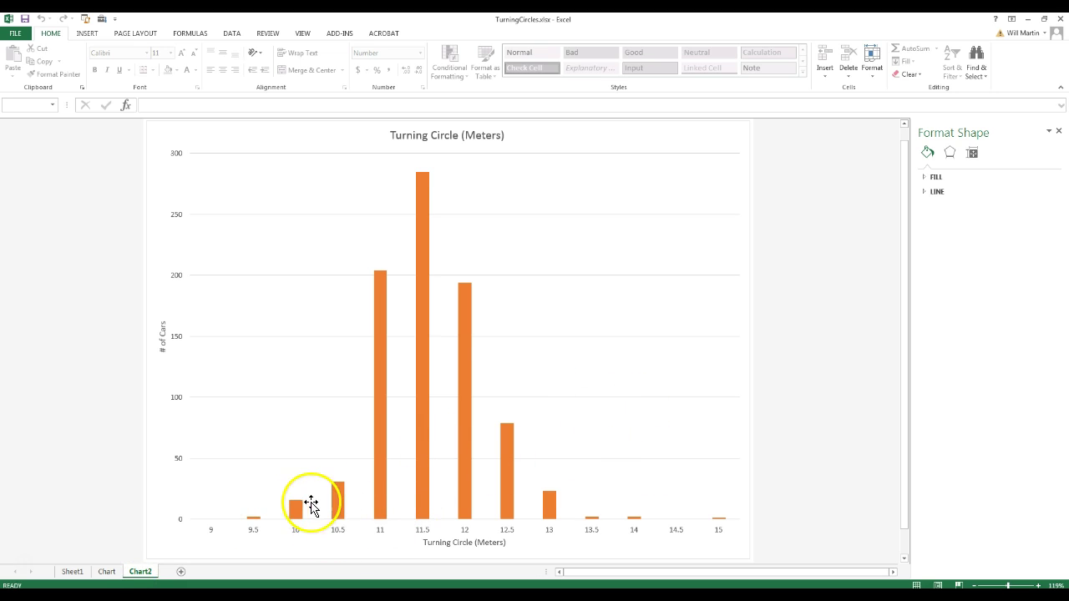
Compare the histogram with the circle diameter in the SolidWorks sketch, then highlight the Excel chart's bars and horizontal axis
key(alt+Tab)
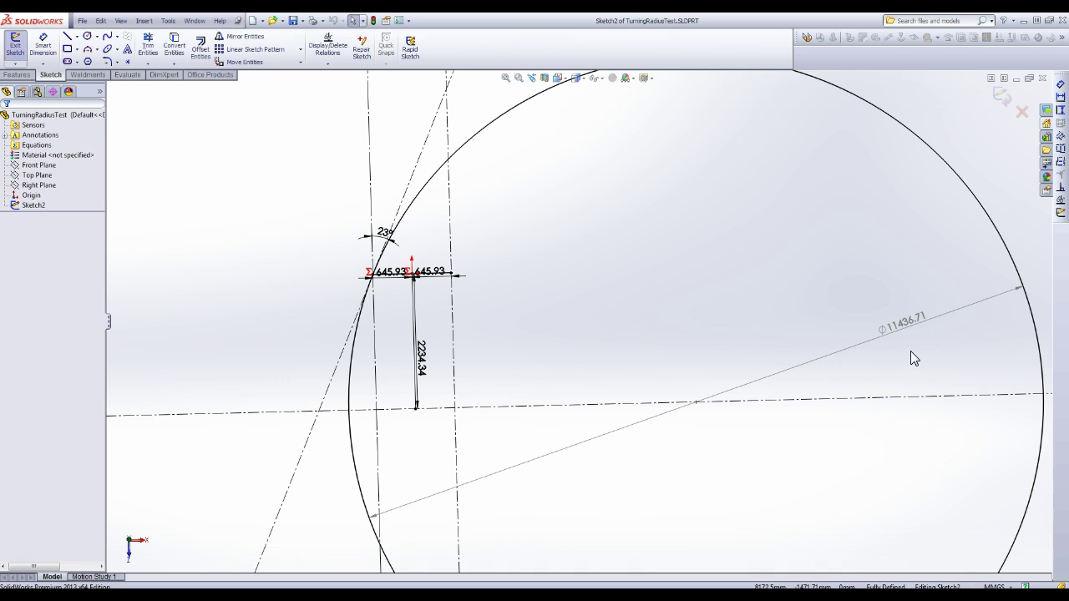
key(alt+Tab)
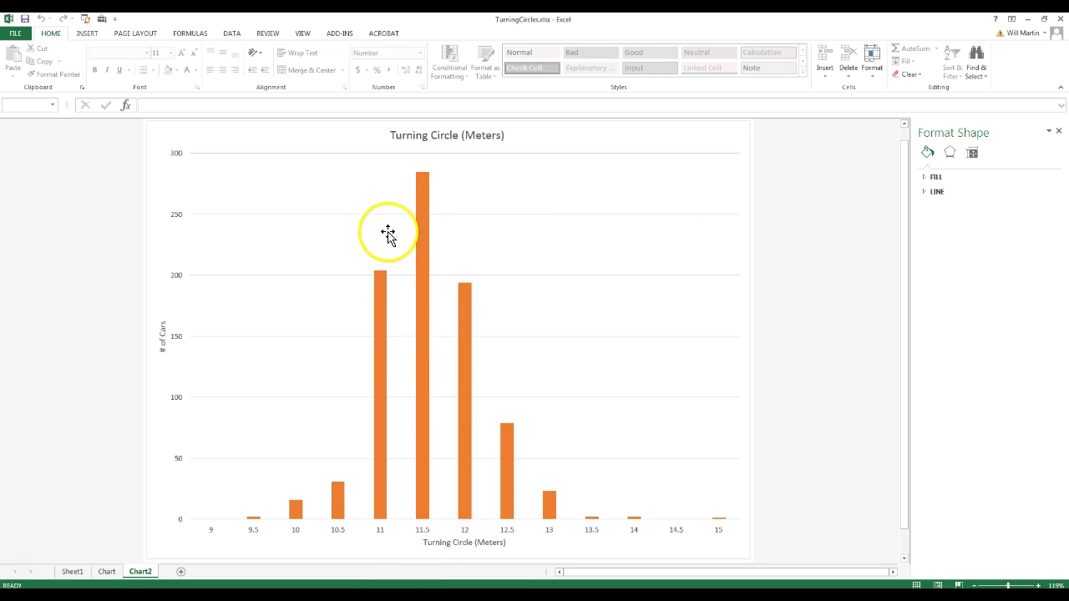
click(422, 194)
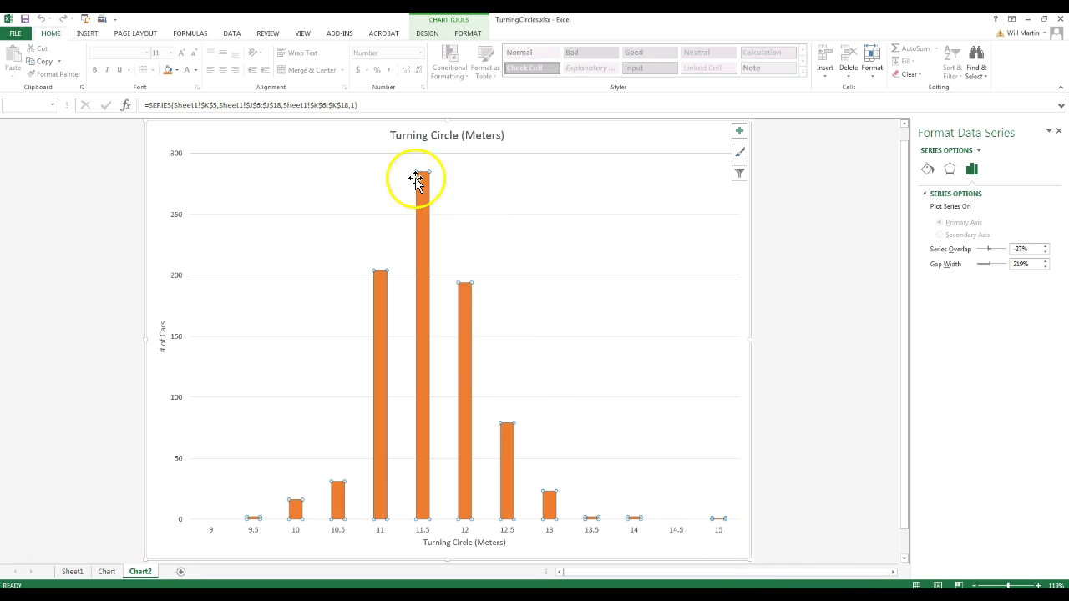
click(721, 534)
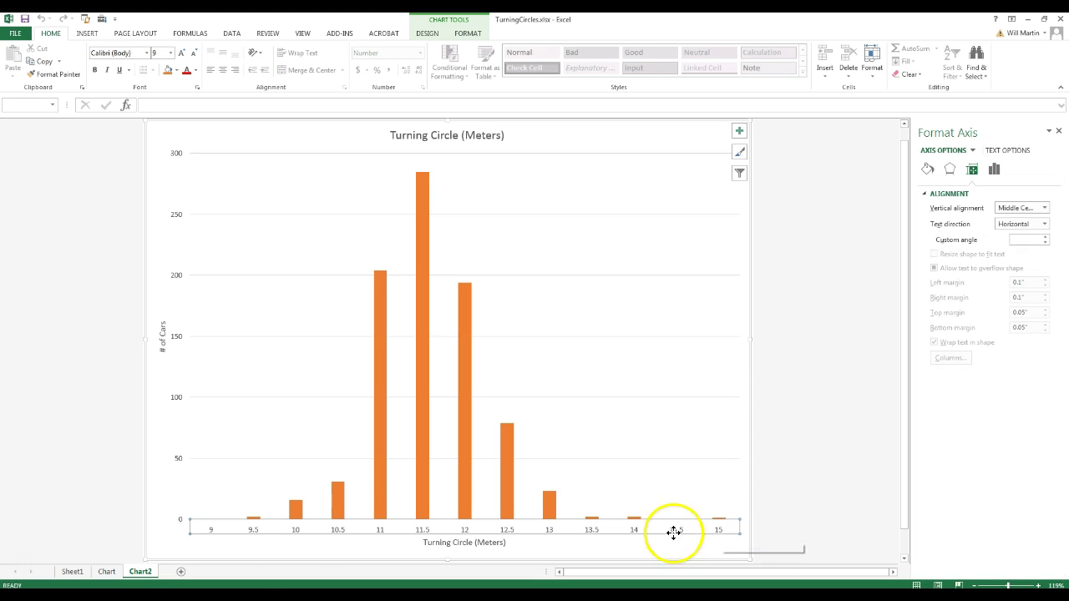
Review the first cars' turning circle values on Sheet1 and return to the Chart2 histogram
click(67, 572)
click(284, 155)
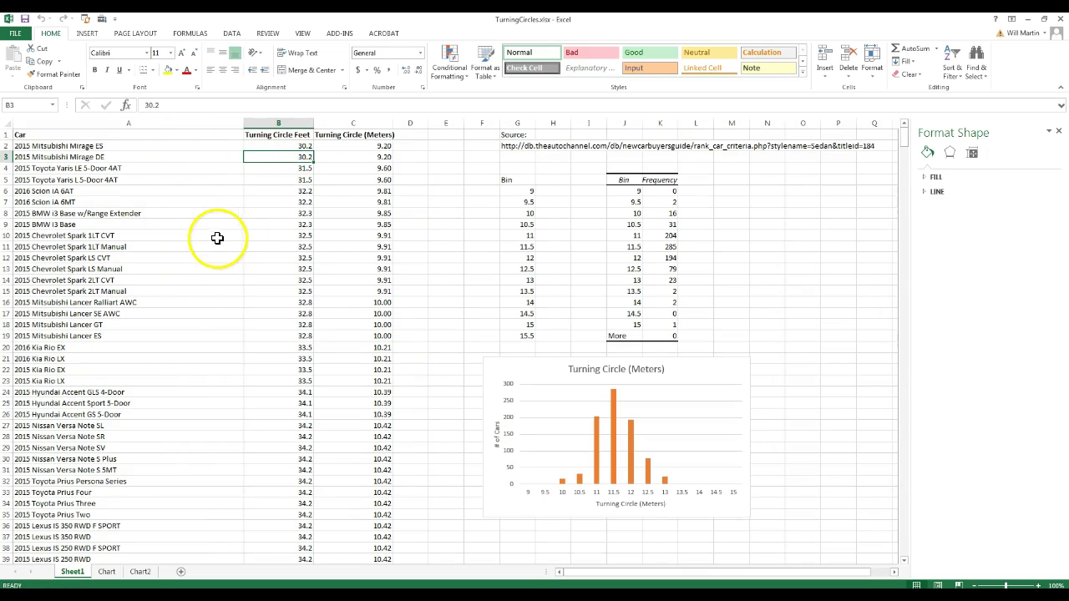
click(181, 182)
click(327, 177)
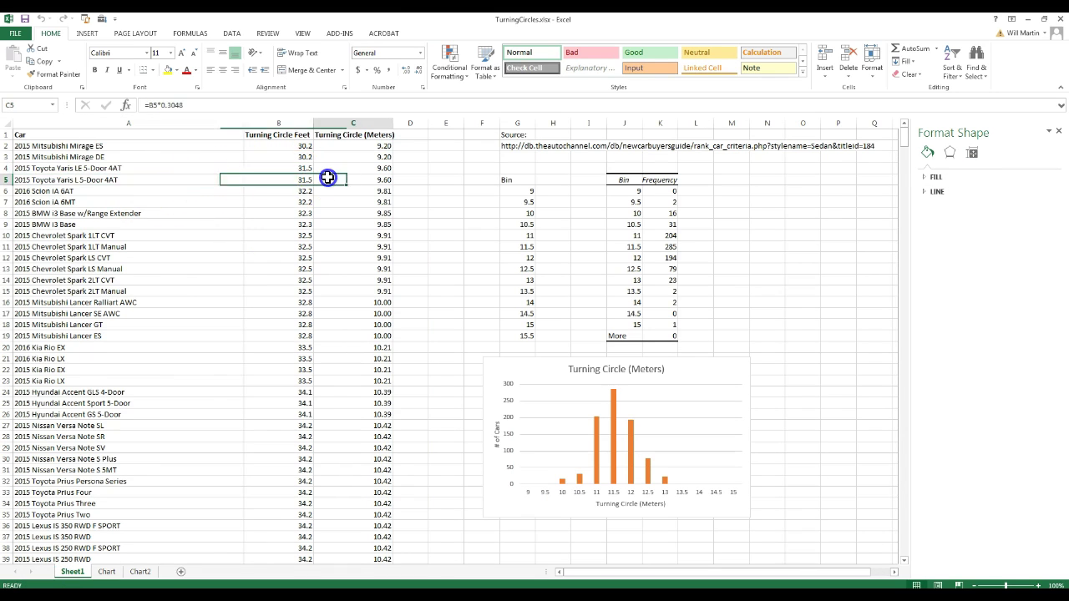
click(140, 573)
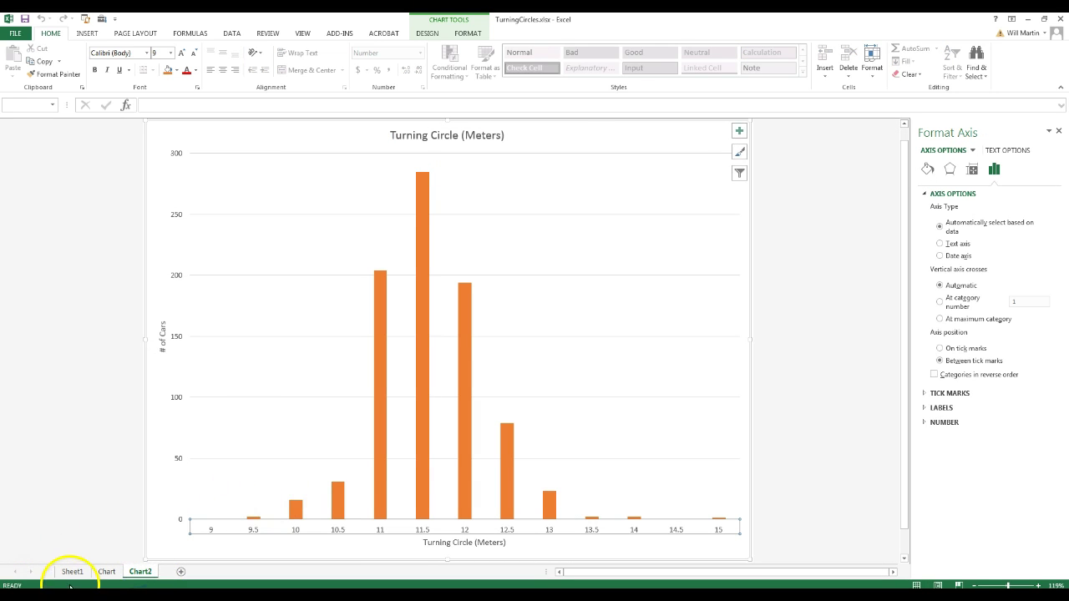